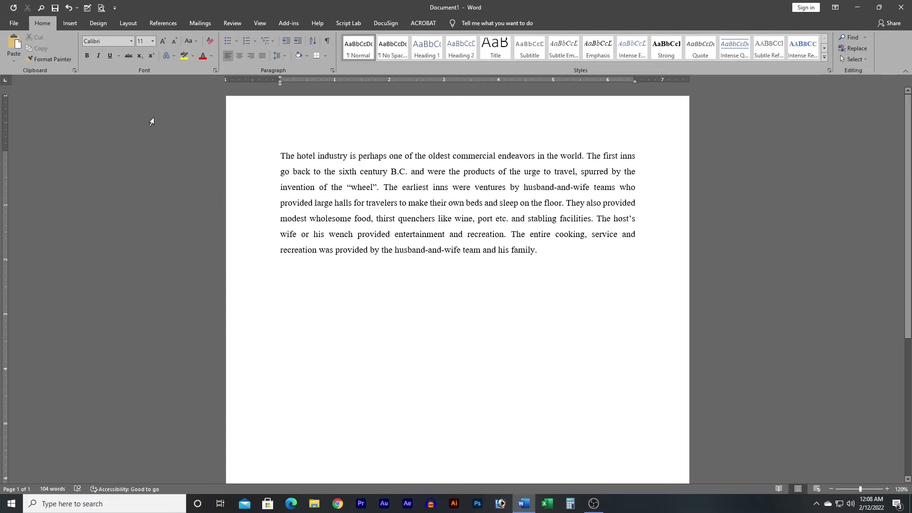
# Open the Design Themes gallery and cancel browsing for a theme file.
pyautogui.click(71, 24)
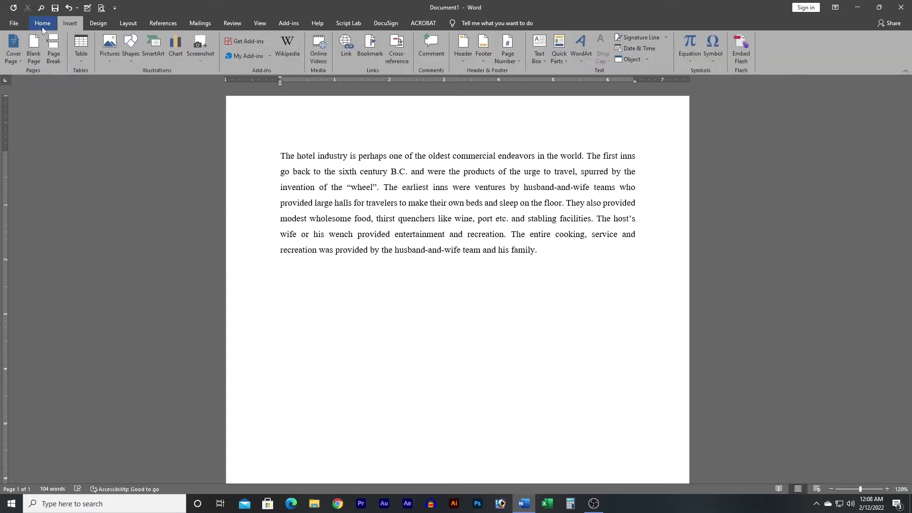
pyautogui.click(42, 24)
pyautogui.click(98, 24)
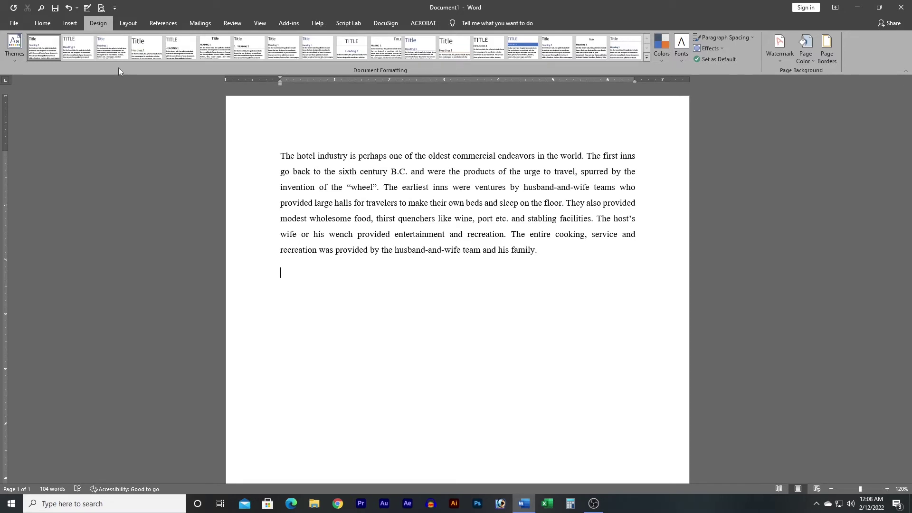
pyautogui.click(12, 64)
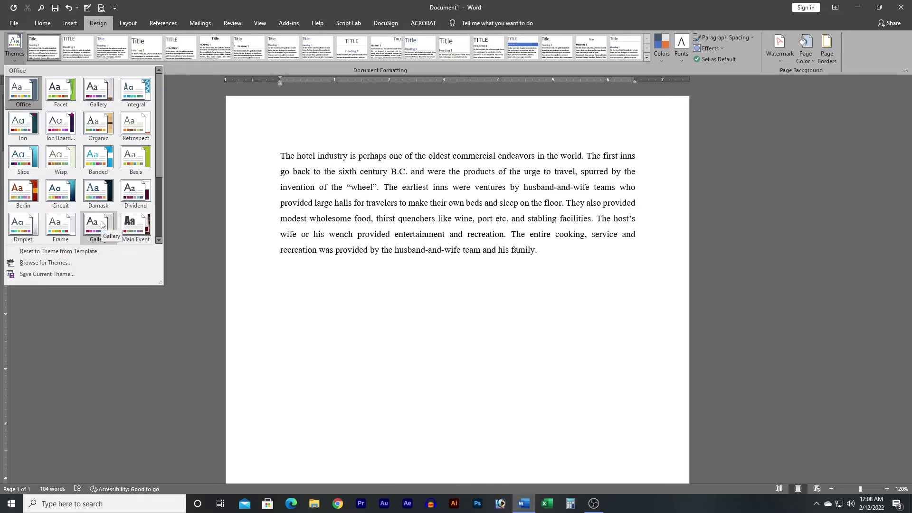
pyautogui.click(69, 265)
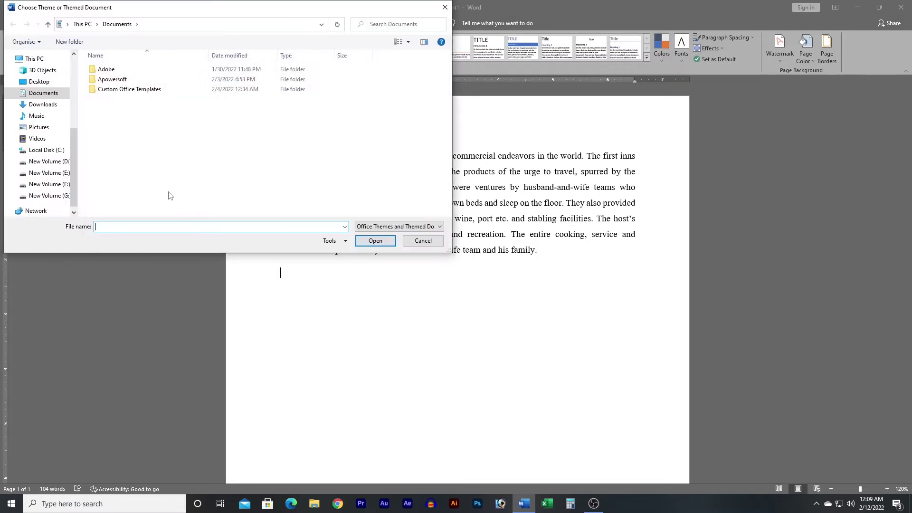
pyautogui.click(420, 241)
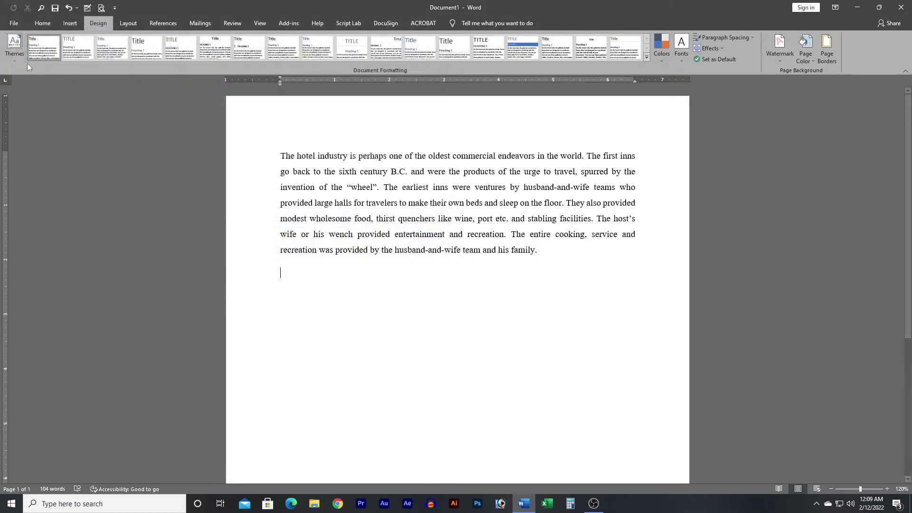
# Close the Themes gallery without changing the theme and select the whole hotel paragraph.
pyautogui.click(17, 61)
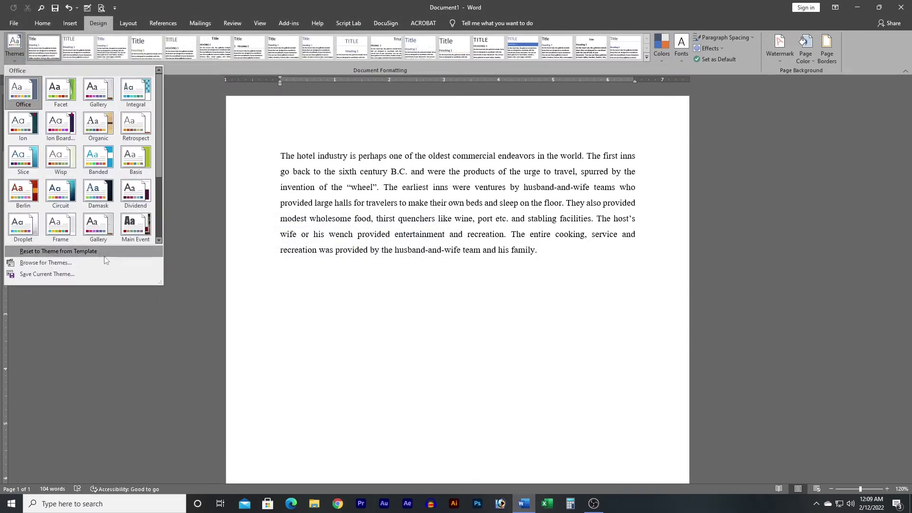
pyautogui.click(250, 122)
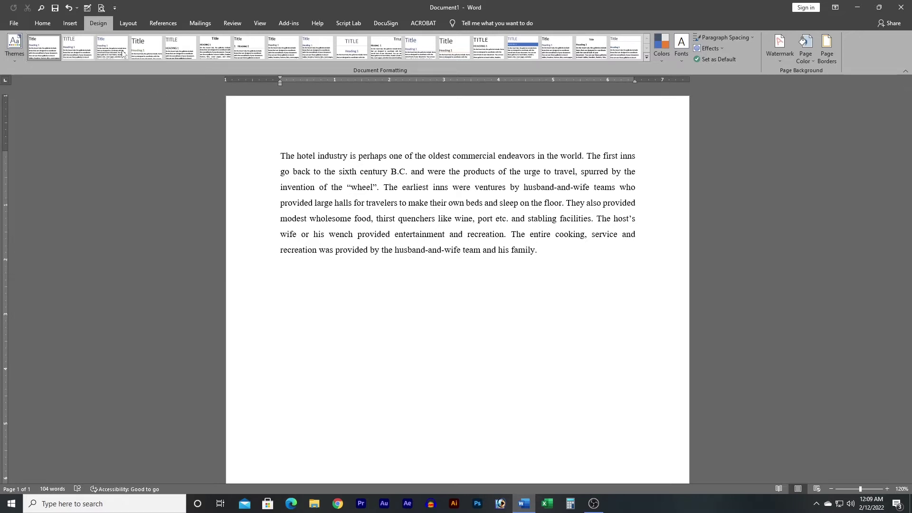
pyautogui.moveTo(264, 151); pyautogui.dragTo(265, 257)
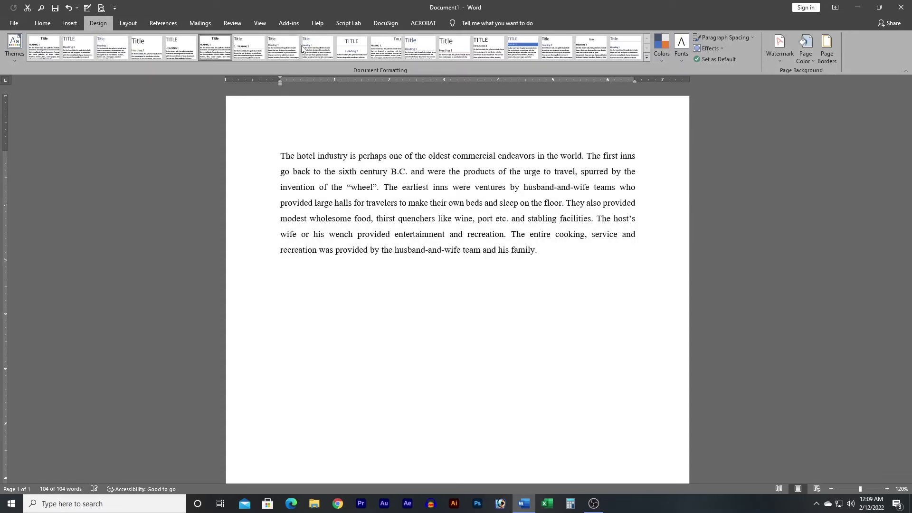
# Apply a different style set and preview the colour palettes and theme font pairs.
pyautogui.click(318, 47)
pyautogui.click(661, 64)
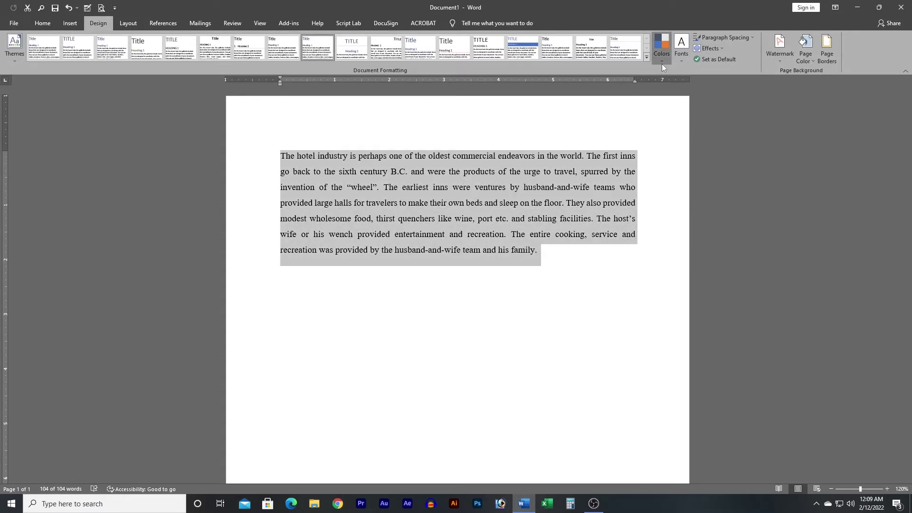
pyautogui.click(681, 60)
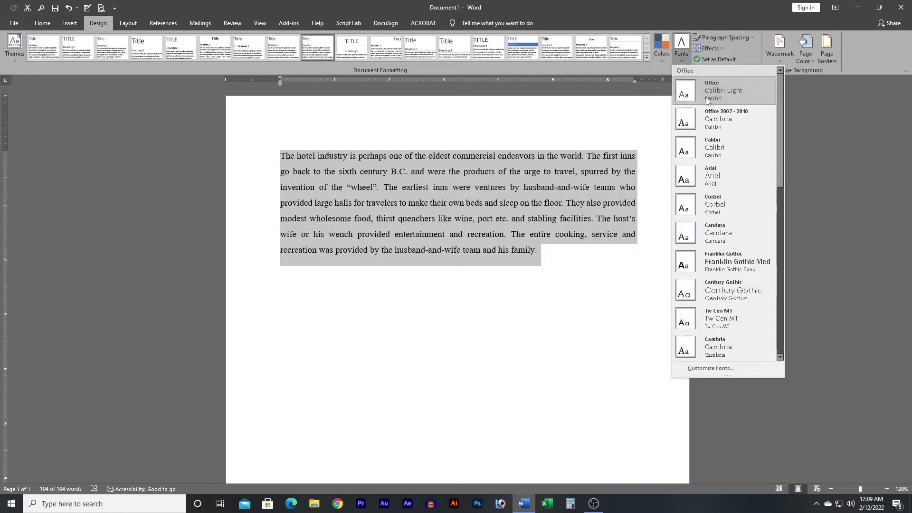
# Leave the fonts unchanged and bring up Custom Paragraph Spacing defaults.
pyautogui.click(678, 61)
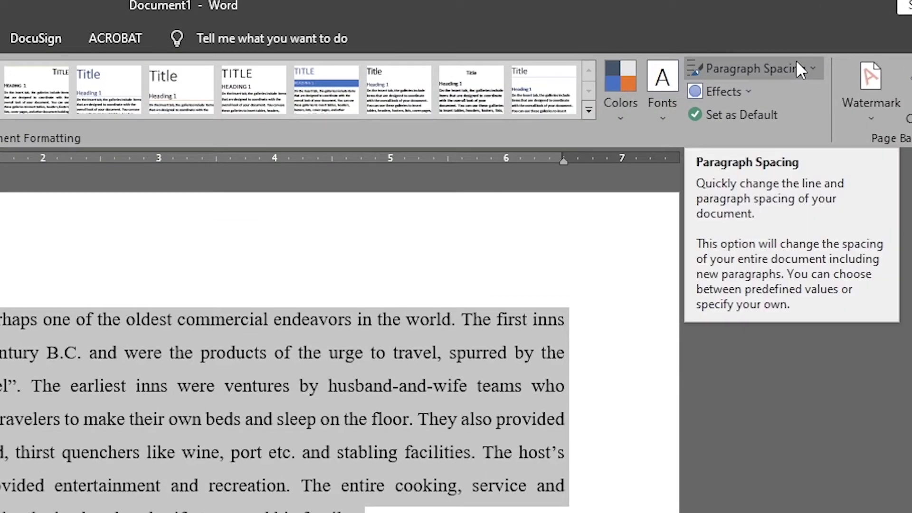
pyautogui.click(745, 37)
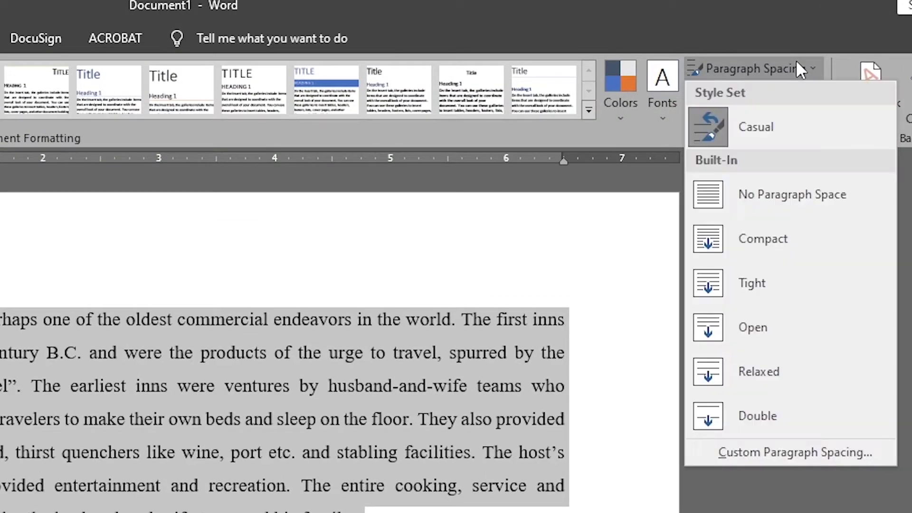
pyautogui.click(803, 456)
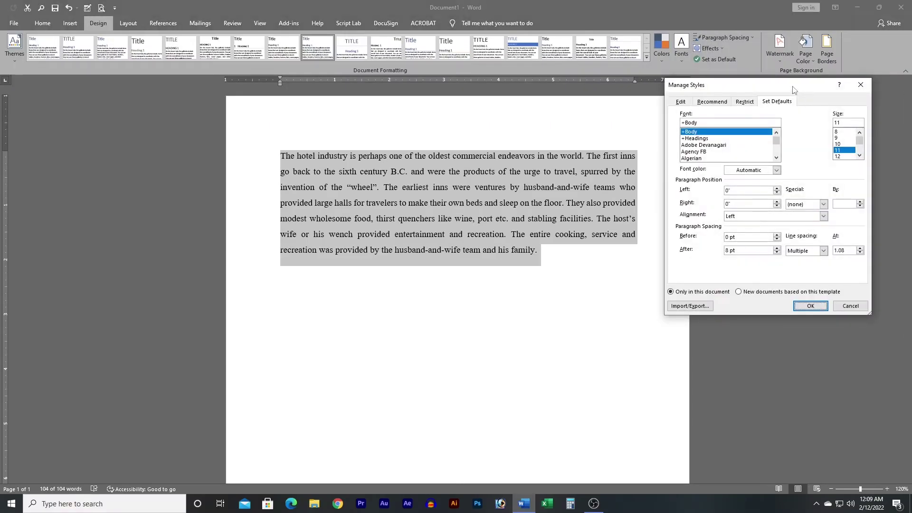
# Apply 1-inch left and right default indents to the hotel paragraph.
pyautogui.moveTo(793, 90); pyautogui.dragTo(803, 91)
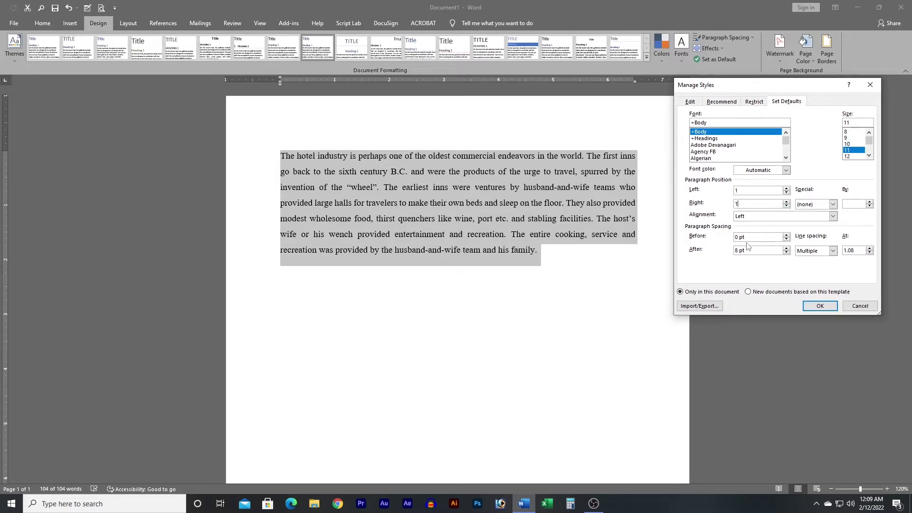
pyautogui.click(820, 306)
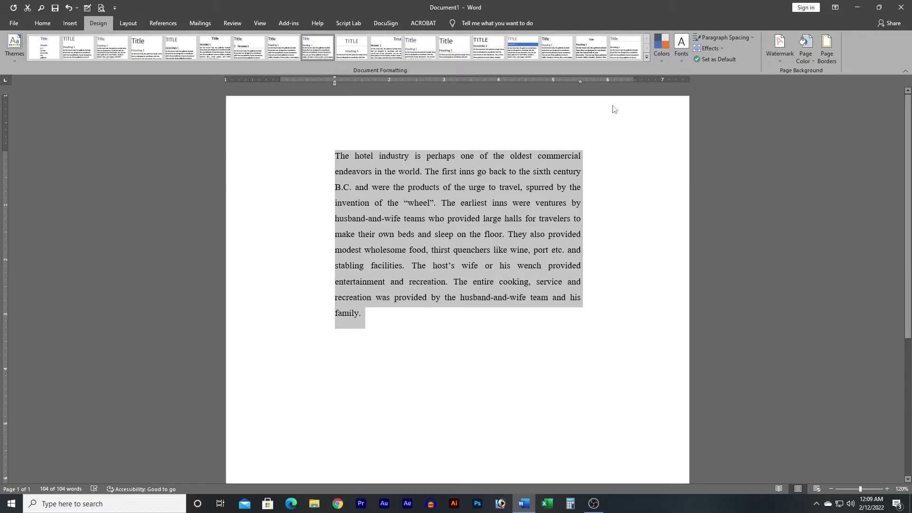
pyautogui.click(752, 38)
pyautogui.click(733, 222)
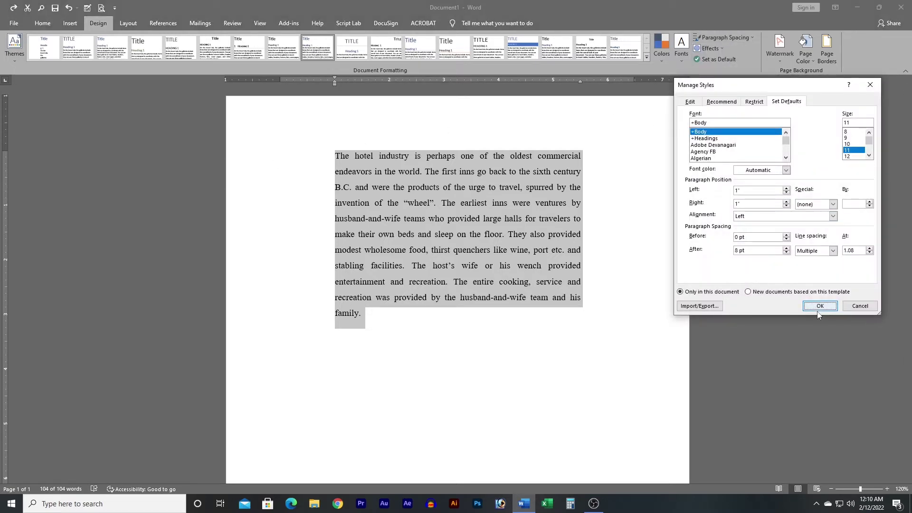
# Close the spacing settings unchanged and preview the theme Effects gallery without choosing one.
pyautogui.click(855, 306)
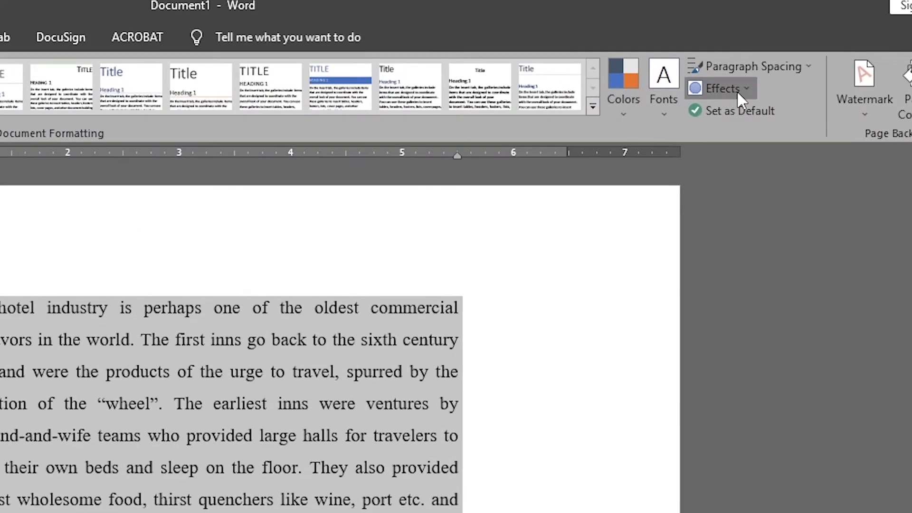
pyautogui.click(718, 51)
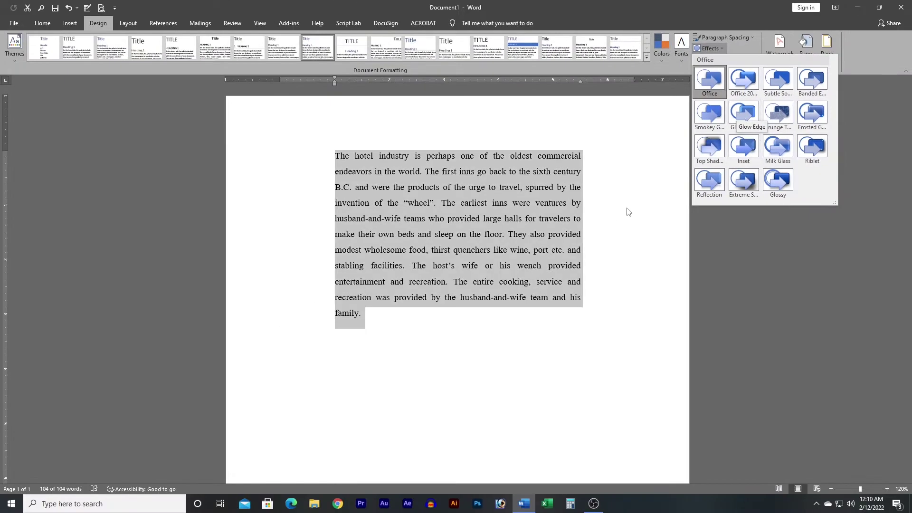
pyautogui.click(373, 189)
# Delete the hotel paragraph and draw a Smiley Face shape near the page centre.
pyautogui.press('Delete')
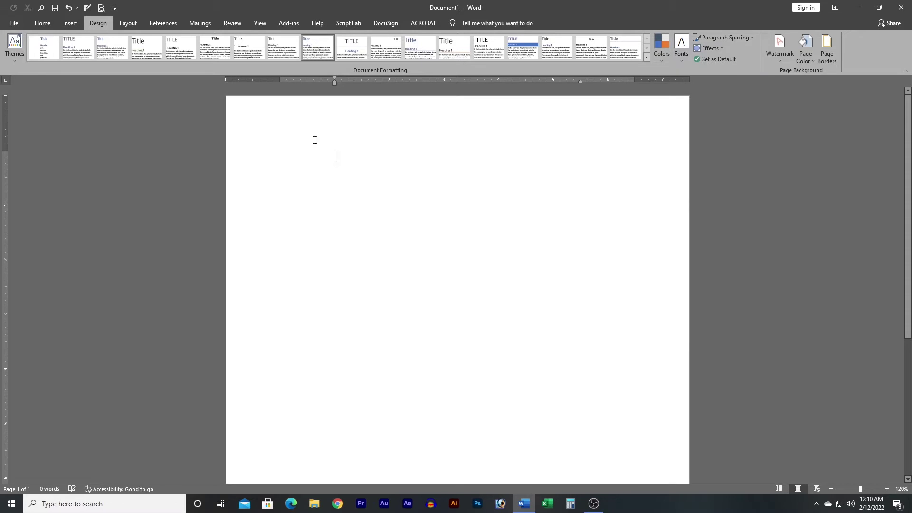
pyautogui.click(67, 25)
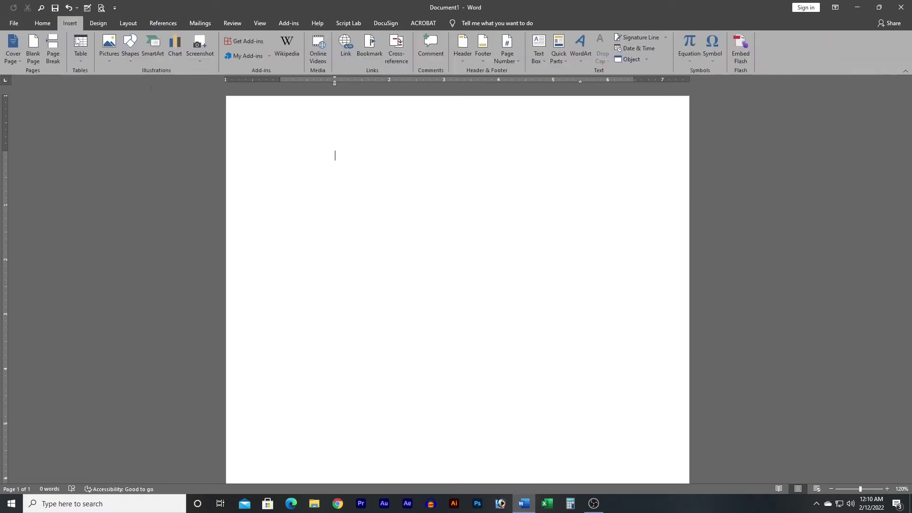
pyautogui.click(130, 53)
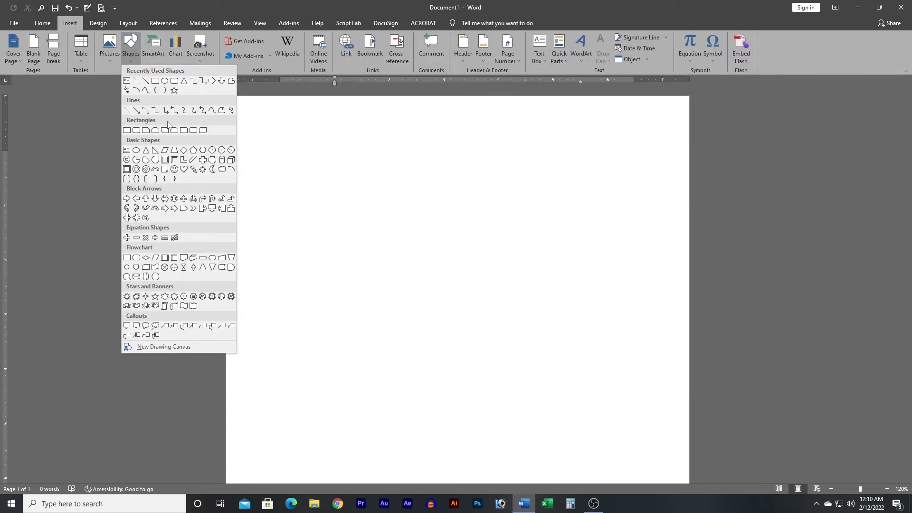
pyautogui.click(174, 169)
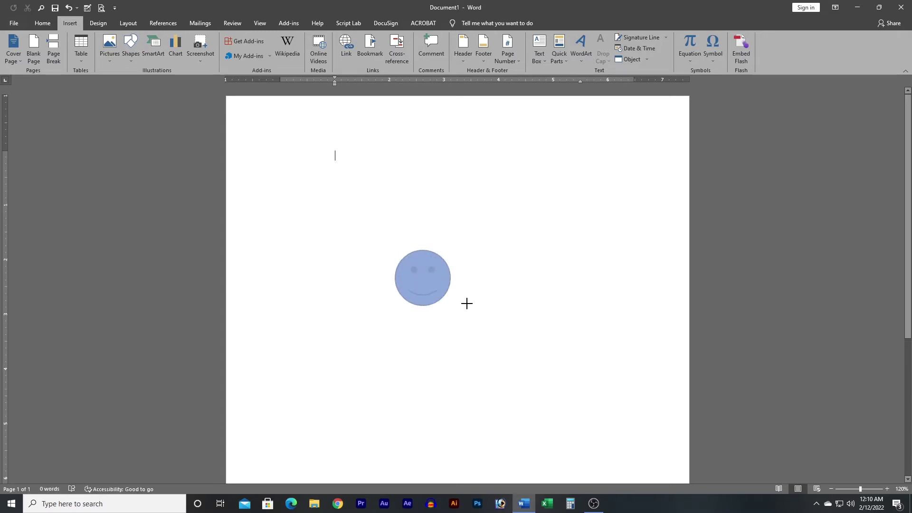
pyautogui.moveTo(395, 251); pyautogui.dragTo(570, 425)
pyautogui.moveTo(510, 350); pyautogui.dragTo(471, 307)
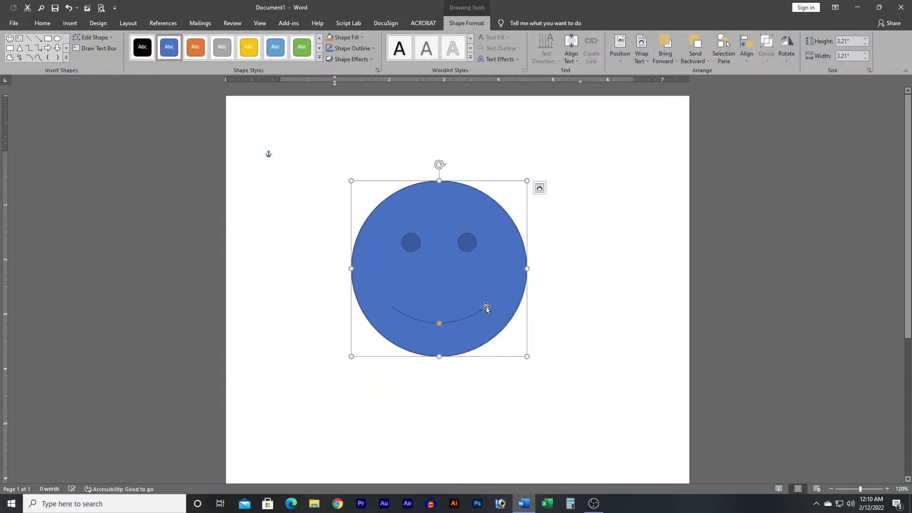
# Apply the Blue colour palette, preview theme Effects, then delete the smiley face.
pyautogui.click(98, 22)
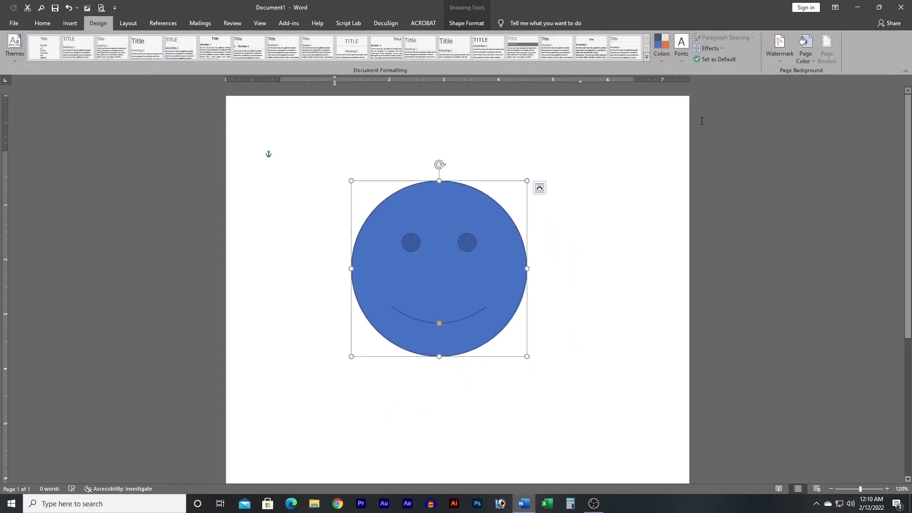
pyautogui.click(661, 59)
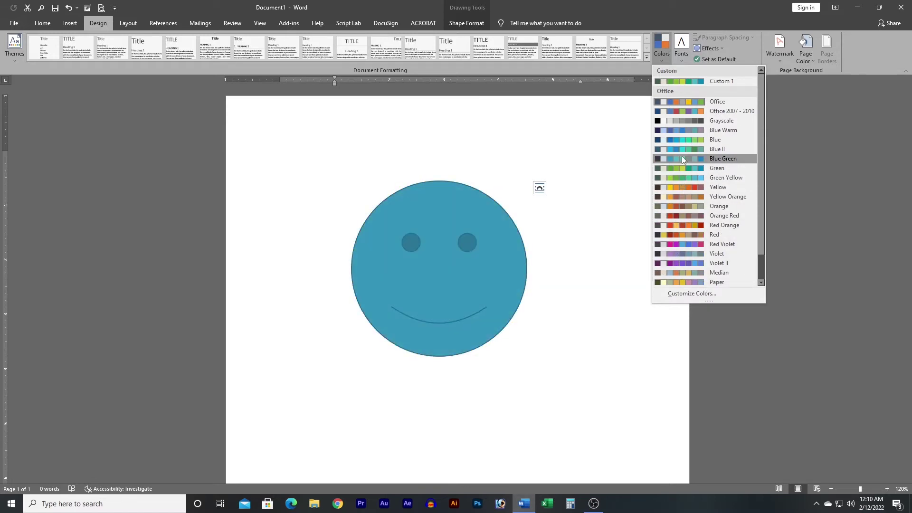
pyautogui.click(683, 140)
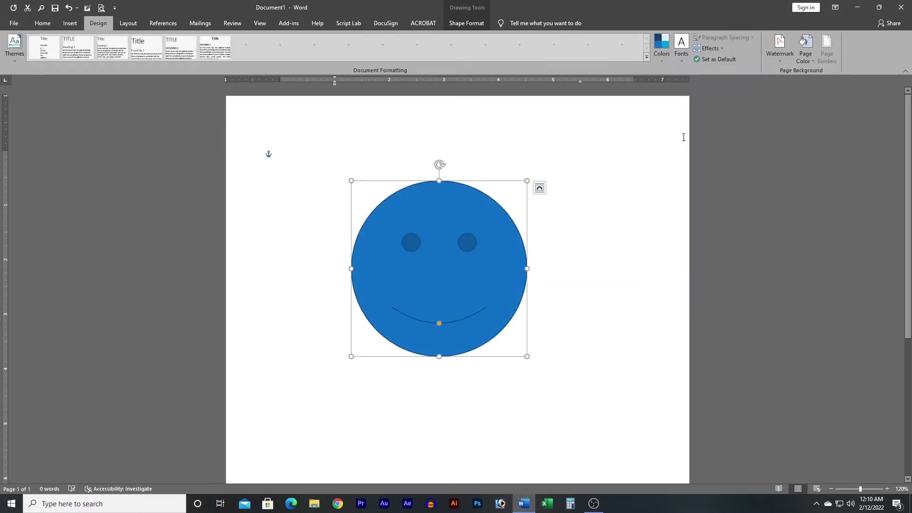
pyautogui.click(724, 48)
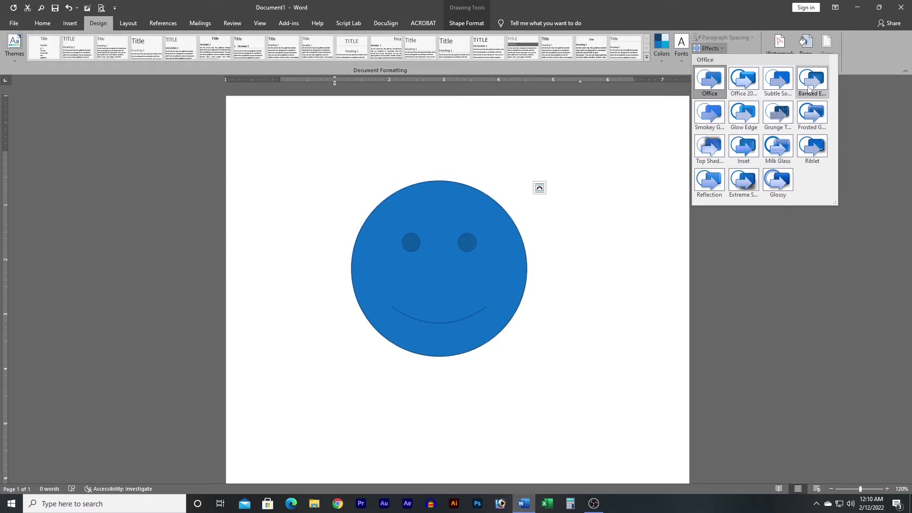
pyautogui.click(736, 117)
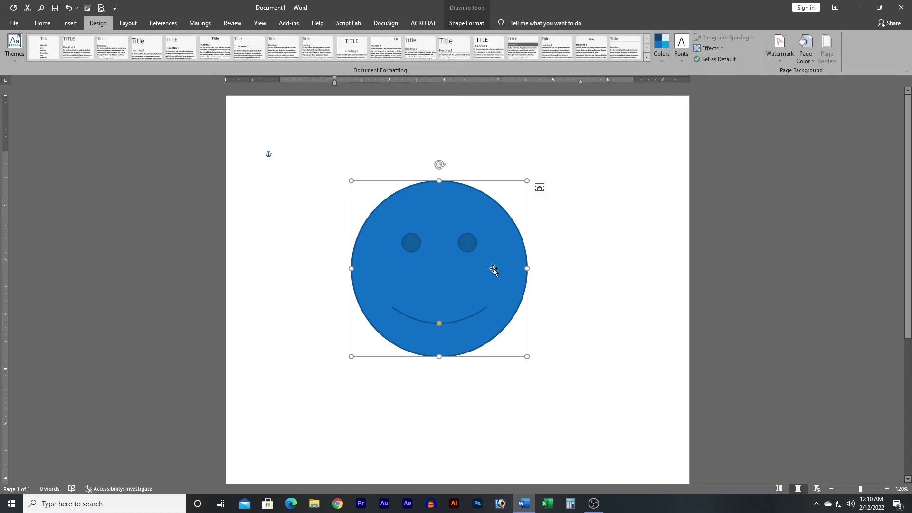
pyautogui.press('Delete')
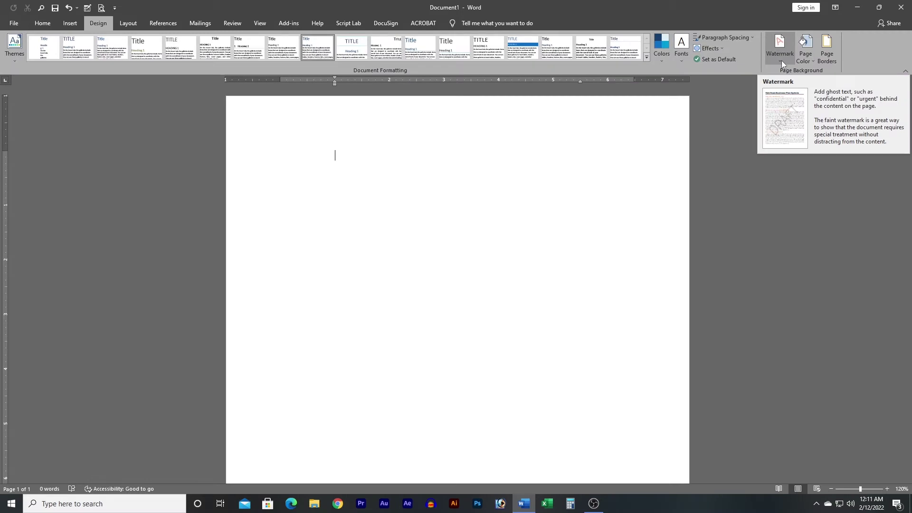
# Put the diagonal CONFIDENTIAL 1 watermark on the blank page from the Watermark gallery.
pyautogui.click(782, 61)
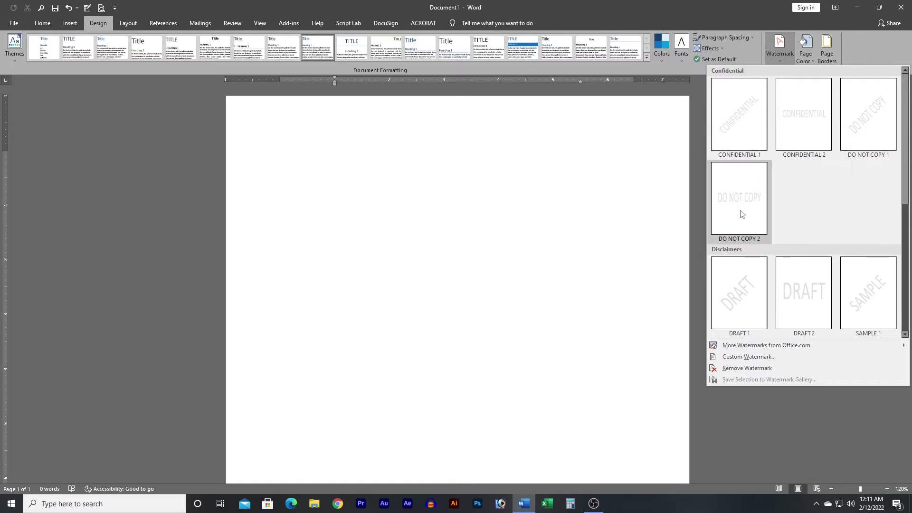
pyautogui.scroll(-3, 791, 262)
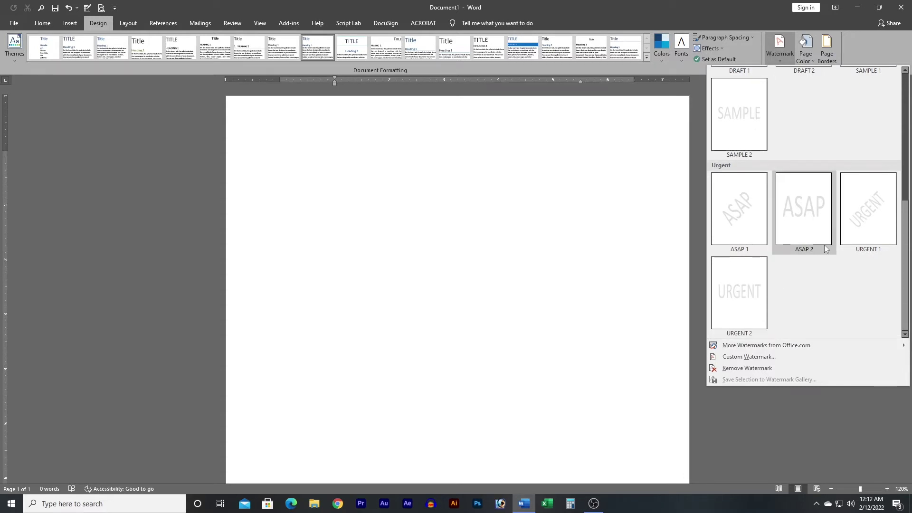
pyautogui.scroll(3, 865, 221)
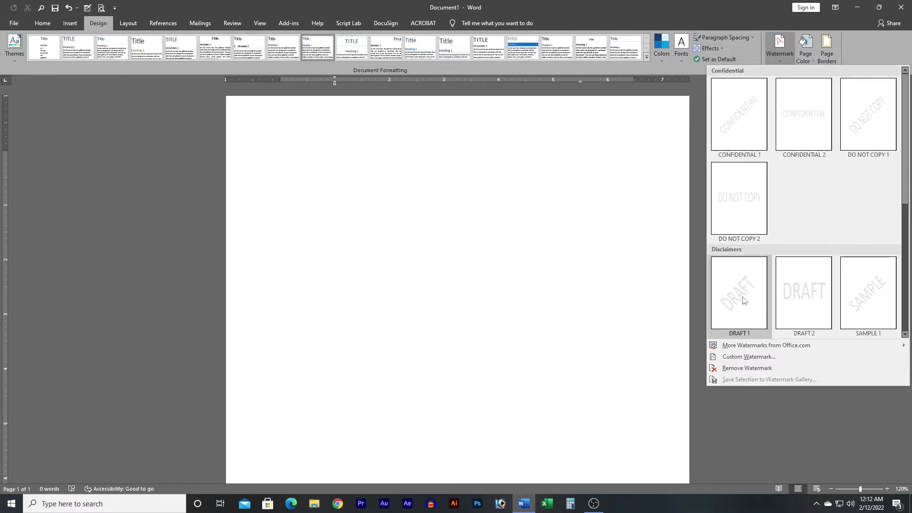
pyautogui.scroll(-3, 785, 258)
pyautogui.scroll(3, 784, 252)
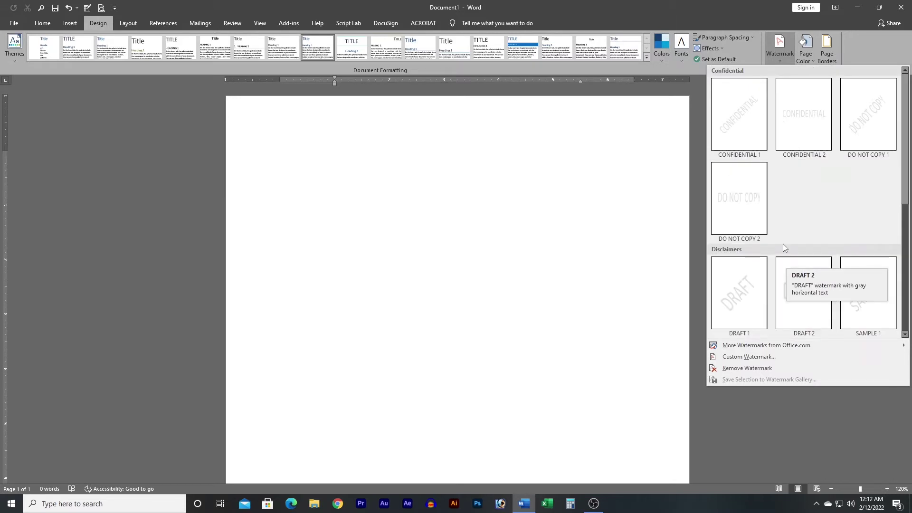
pyautogui.click(747, 109)
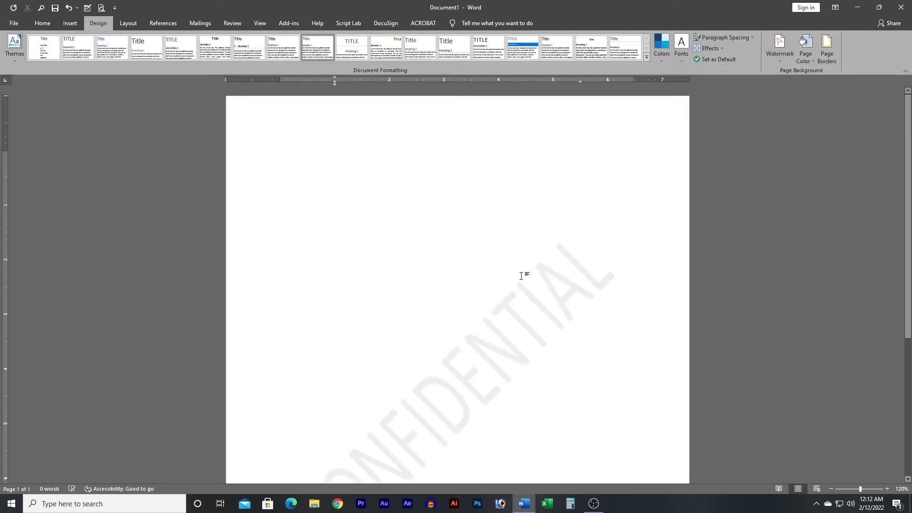
pyautogui.scroll(-4, 521, 276)
pyautogui.scroll(-1, 566, 312)
pyautogui.scroll(3, 568, 312)
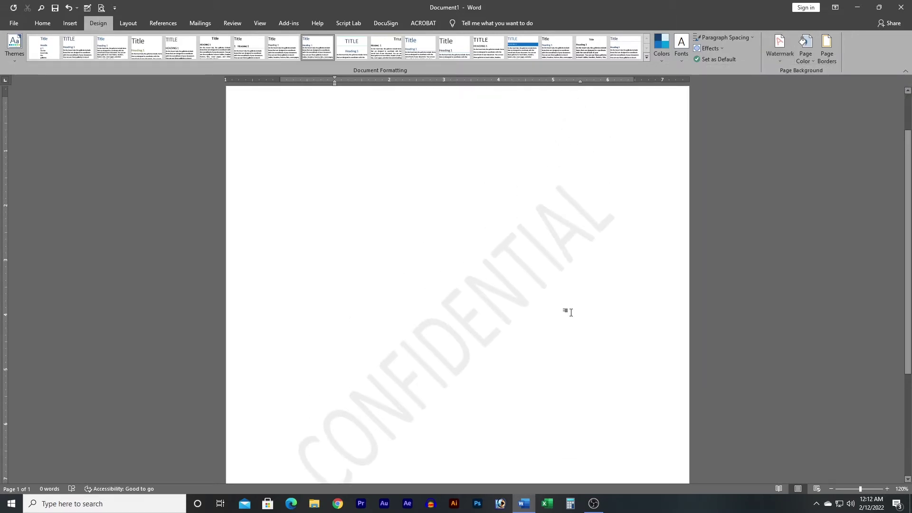
pyautogui.scroll(-2, 603, 284)
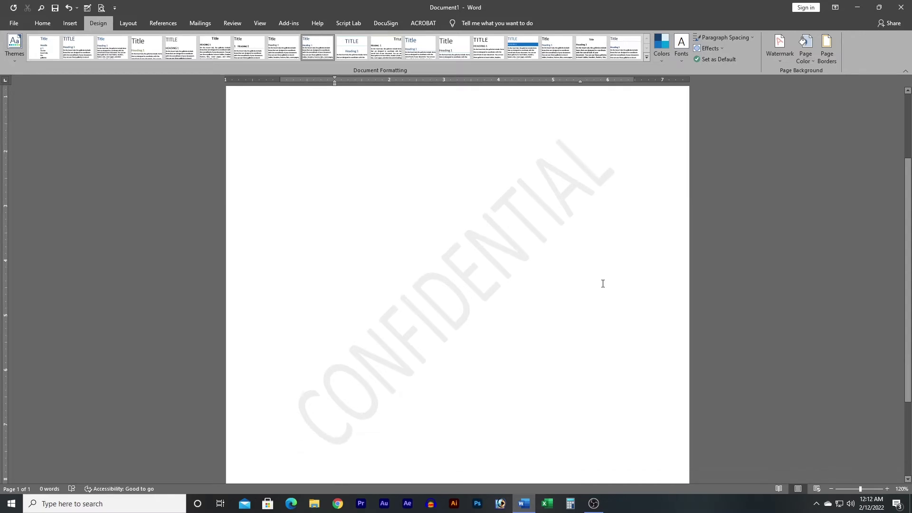
pyautogui.click(781, 64)
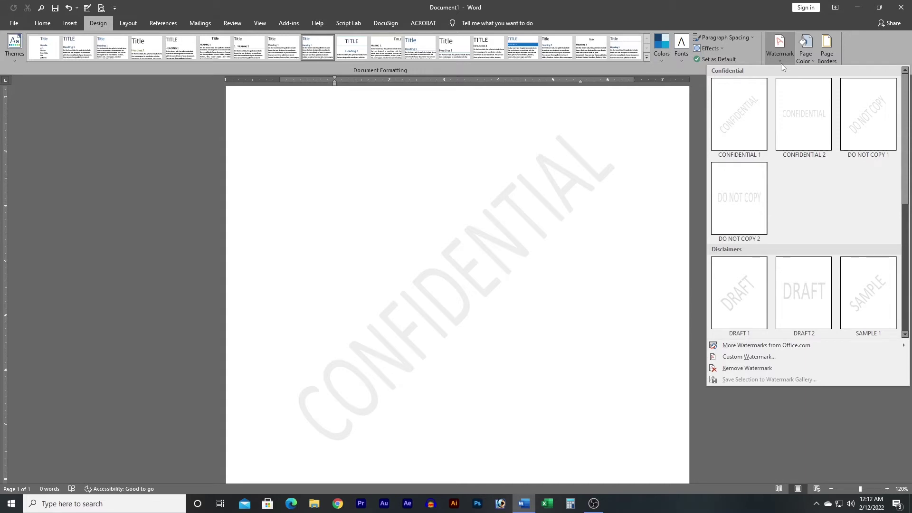
# Open Custom Watermark settings and keep English (United States) as the language.
pyautogui.click(749, 357)
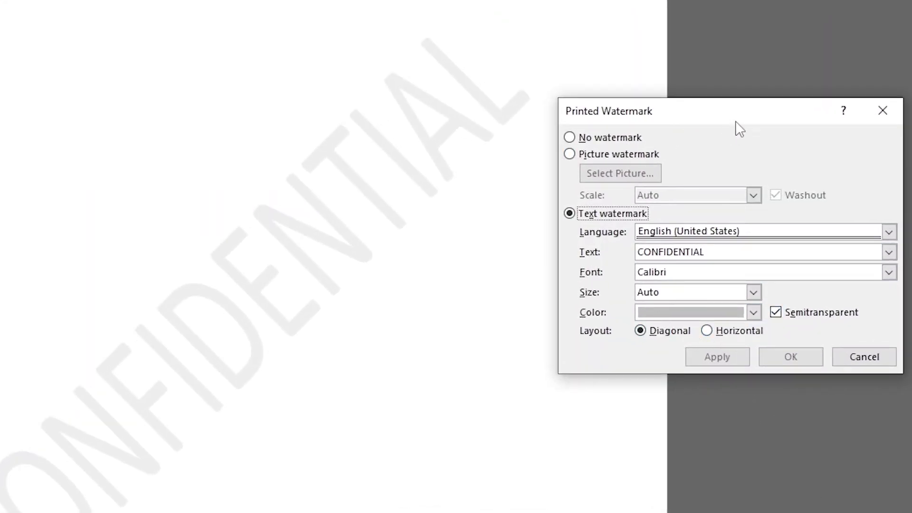
pyautogui.moveTo(745, 110)
pyautogui.mouseDown()
pyautogui.moveTo(708, 155)
pyautogui.moveTo(756, 136)
pyautogui.mouseUp()
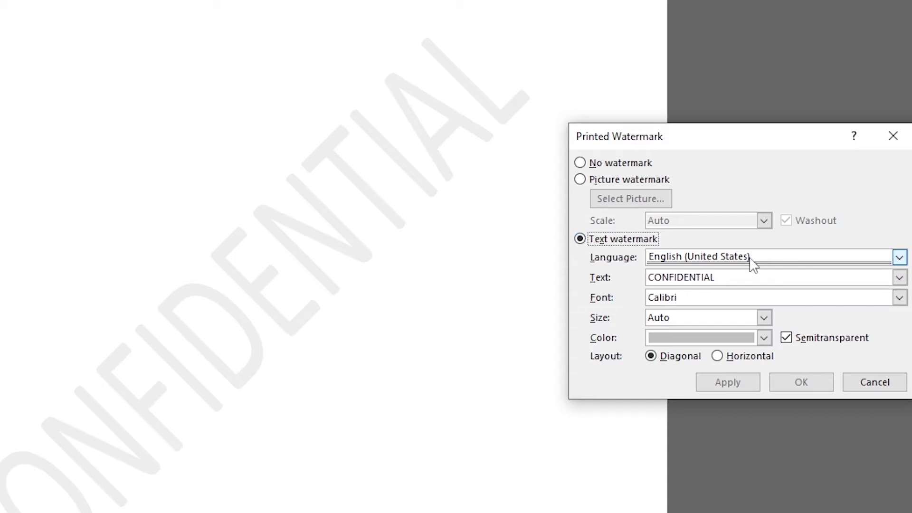
pyautogui.click(899, 257)
pyautogui.scroll(-1, 770, 332)
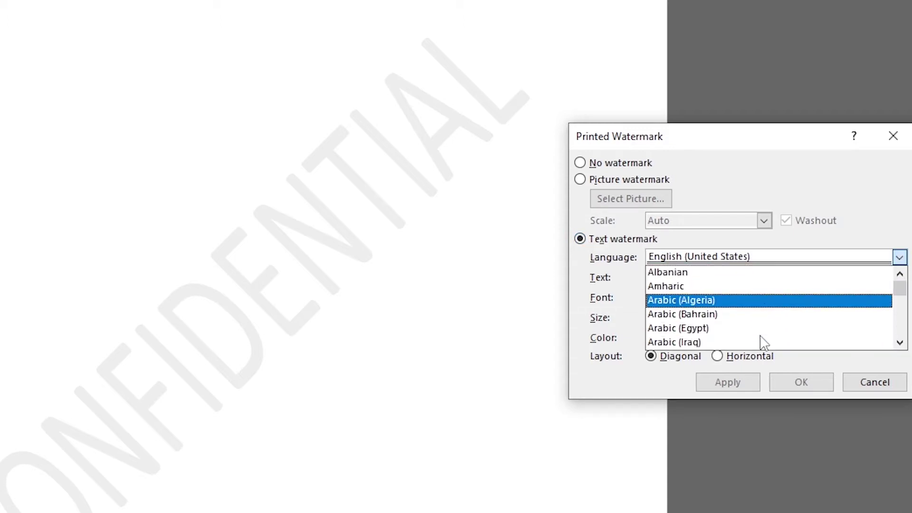
pyautogui.scroll(-1, 762, 342)
pyautogui.scroll(-1, 764, 338)
pyautogui.scroll(-1, 765, 336)
pyautogui.scroll(1, 766, 336)
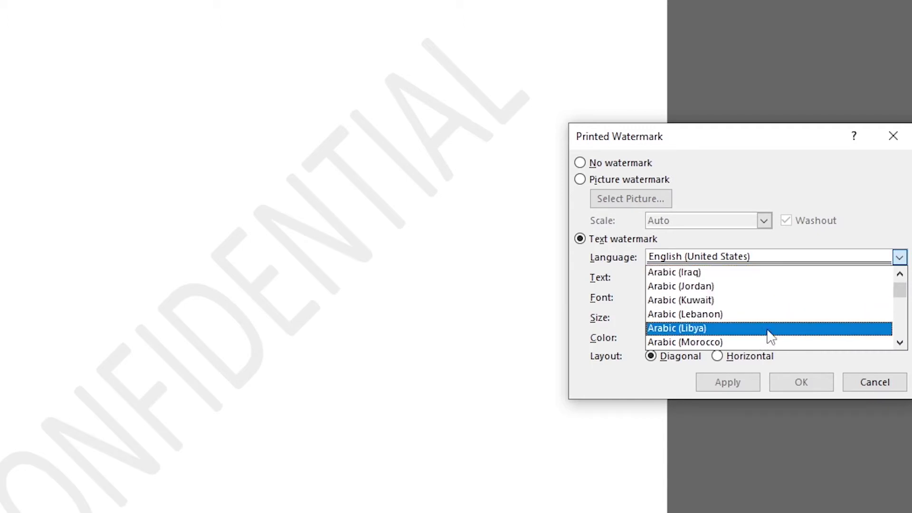
pyautogui.scroll(2, 770, 334)
pyautogui.scroll(1, 774, 332)
pyautogui.click(765, 272)
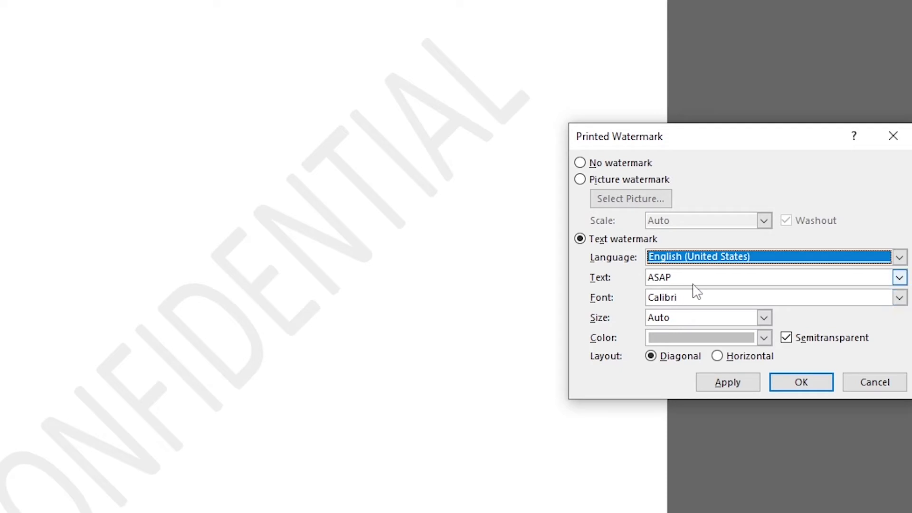
# Set the watermark text to 'Students village' in Arial at Auto size.
pyautogui.click(710, 278)
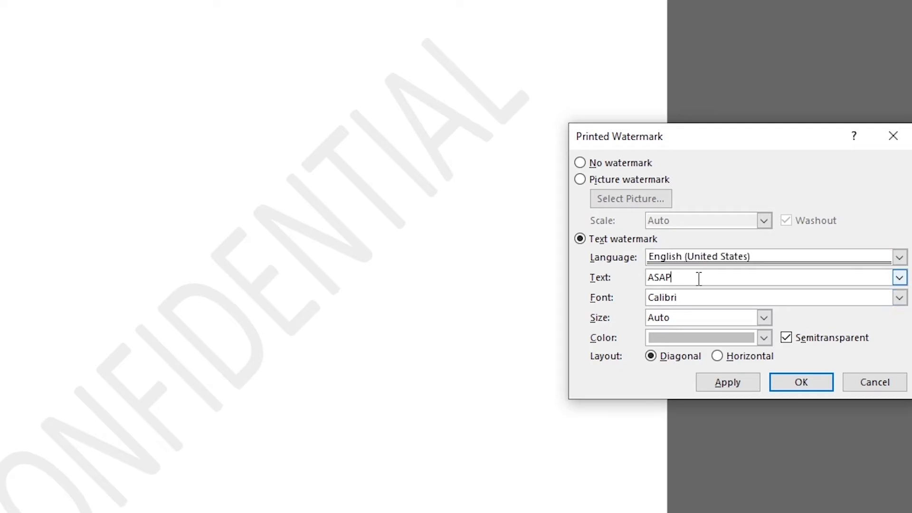
pyautogui.moveTo(696, 279); pyautogui.dragTo(645, 277)
pyautogui.write('Stu')
pyautogui.write('dents vi')
pyautogui.write('llage')
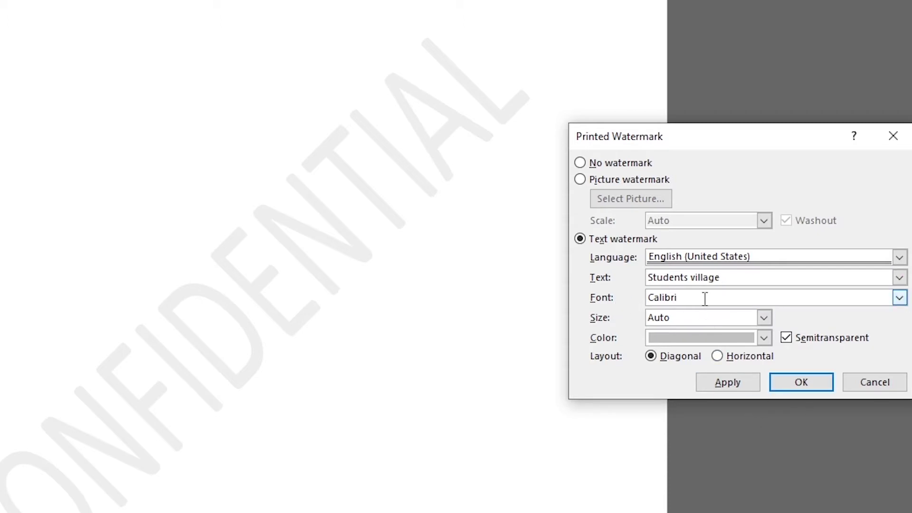
pyautogui.moveTo(703, 297); pyautogui.dragTo(594, 300)
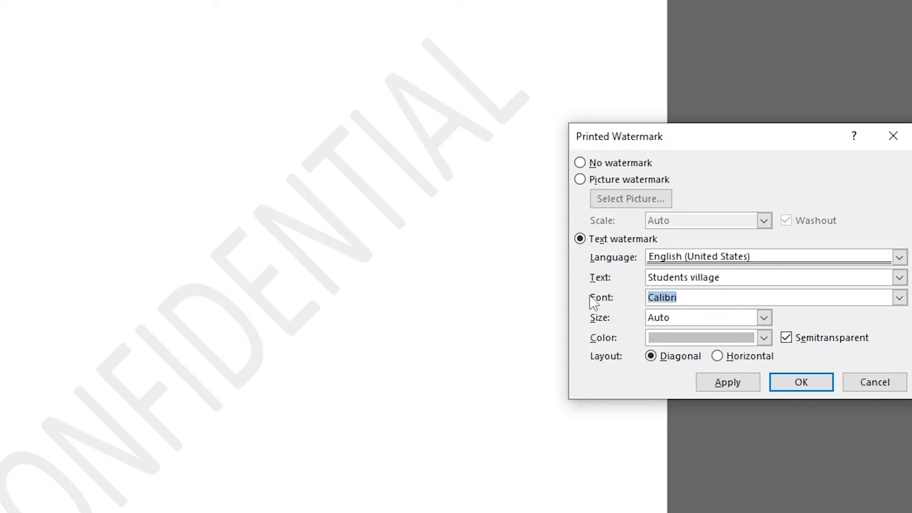
pyautogui.write('arial')
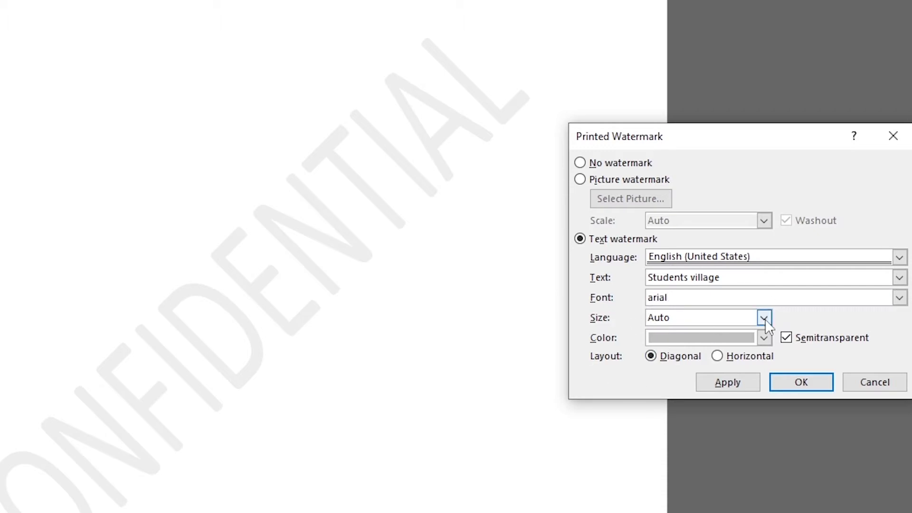
pyautogui.click(763, 317)
pyautogui.scroll(-3, 703, 367)
pyautogui.scroll(3, 702, 366)
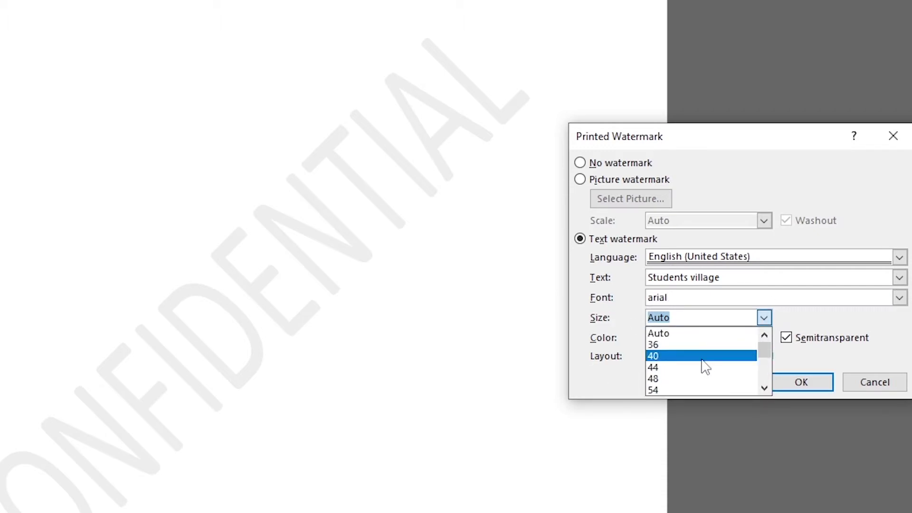
pyautogui.click(734, 335)
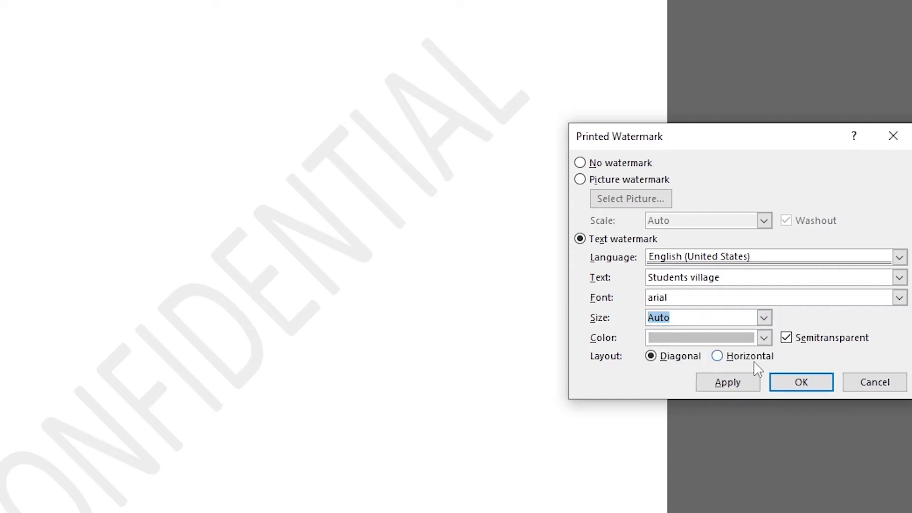
# Apply the watermark in red, then yellow, then back to Automatic colour.
pyautogui.click(764, 338)
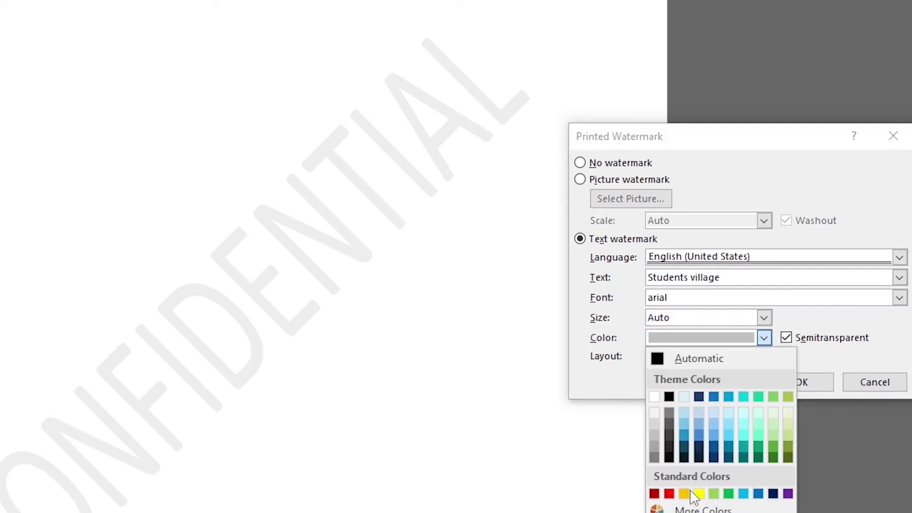
pyautogui.click(669, 494)
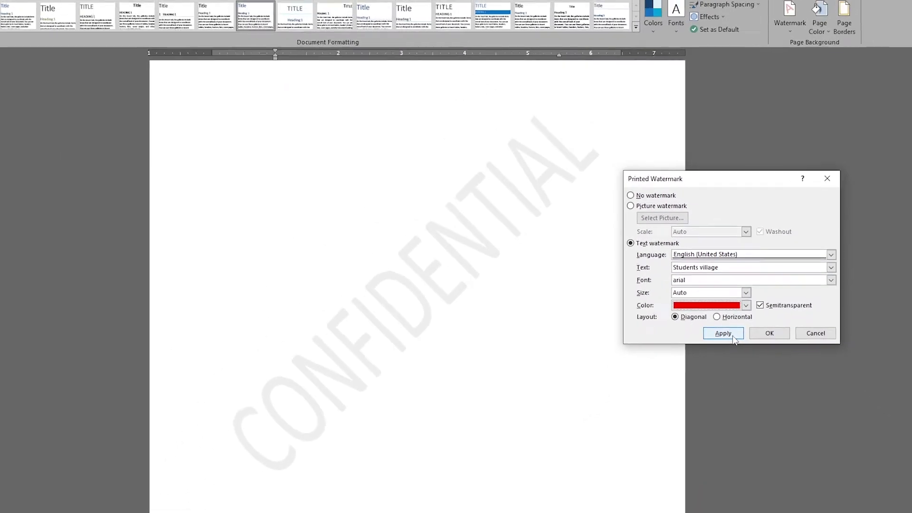
pyautogui.click(723, 323)
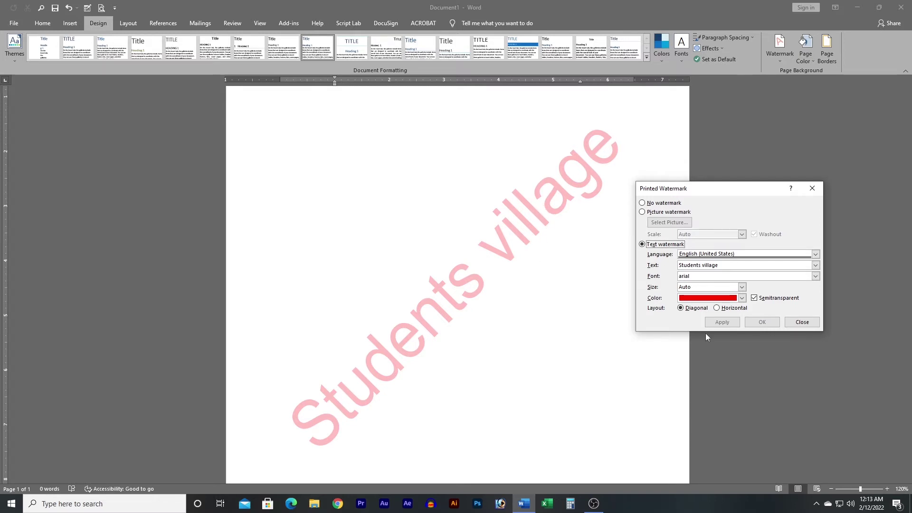
pyautogui.click(741, 298)
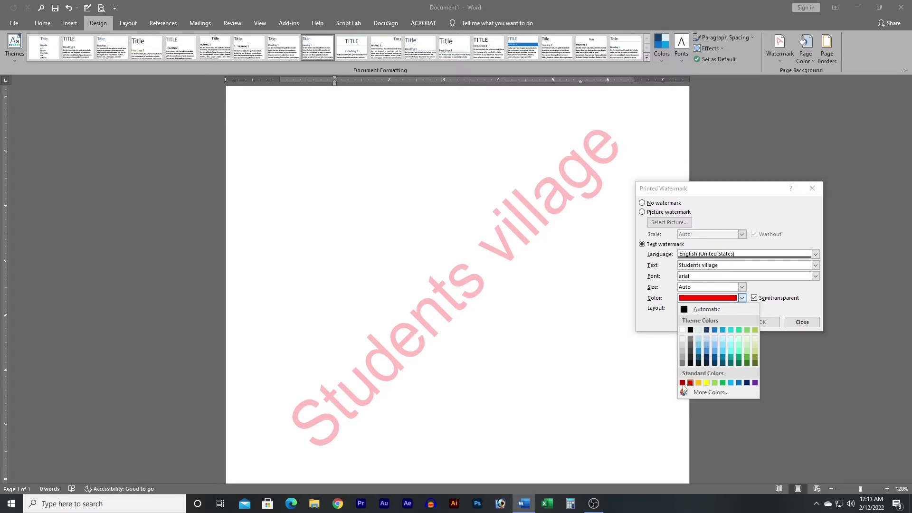
pyautogui.click(707, 383)
pyautogui.click(720, 324)
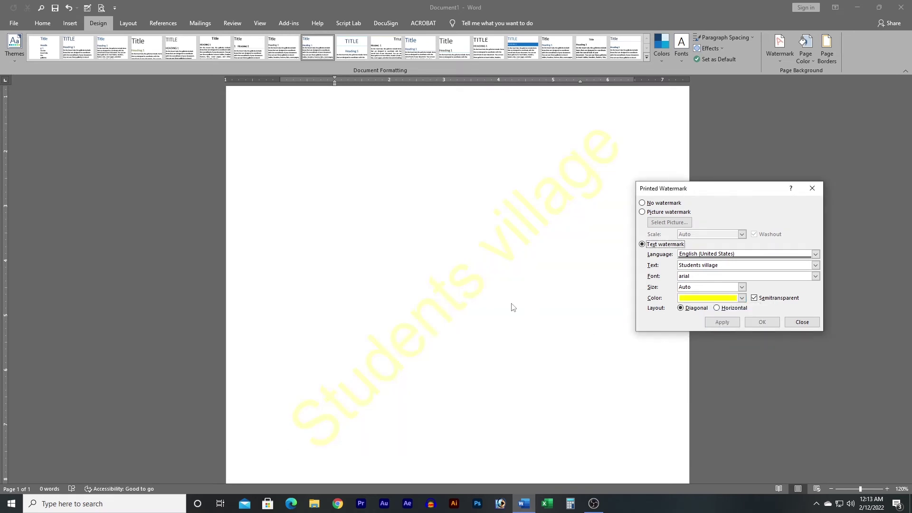
pyautogui.click(742, 299)
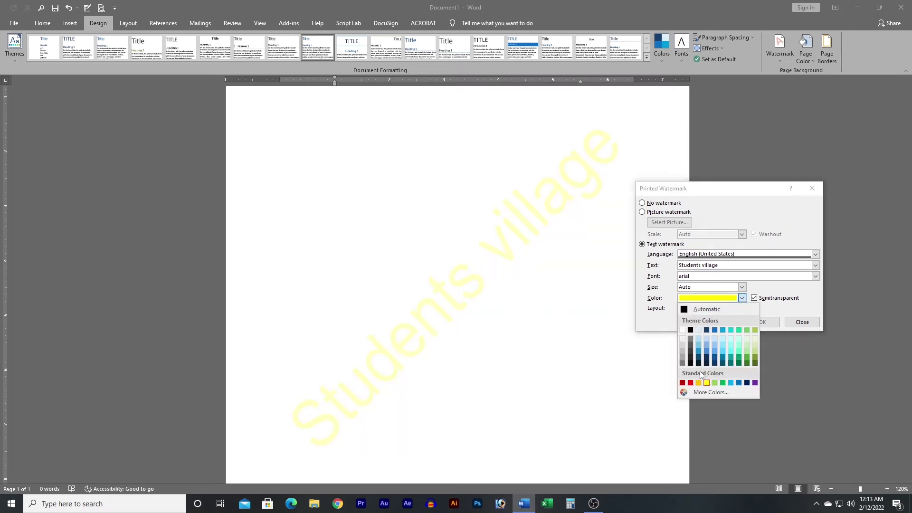
pyautogui.click(703, 309)
pyautogui.click(722, 323)
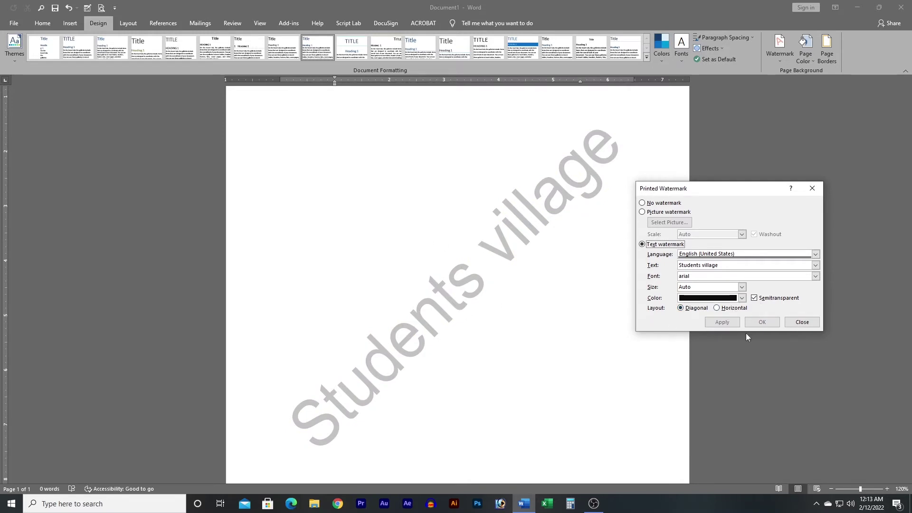
# Switch the watermark layout to horizontal, then back to diagonal, applying each.
pyautogui.click(723, 309)
pyautogui.click(723, 322)
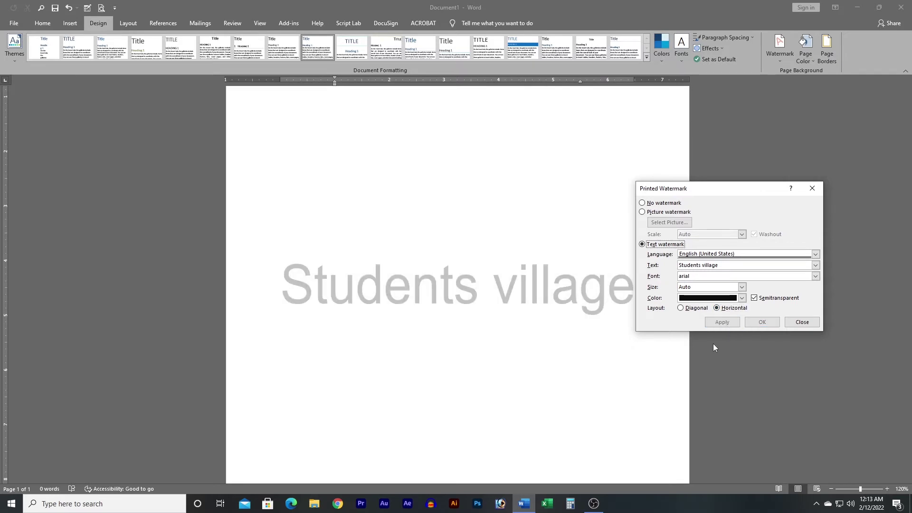
pyautogui.click(690, 313)
pyautogui.click(723, 323)
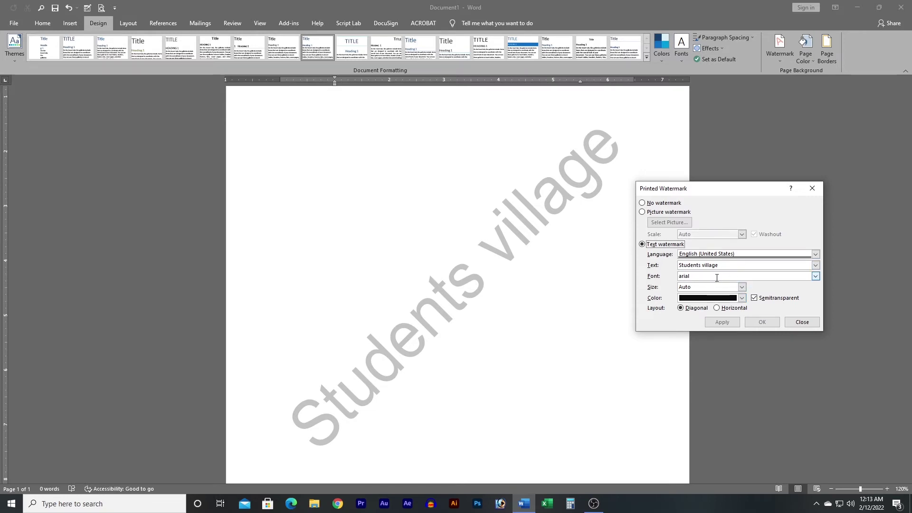
# Change the watermark font to SutonnyMJ and its text to 'kvwgg', then apply.
pyautogui.doubleClick(717, 278)
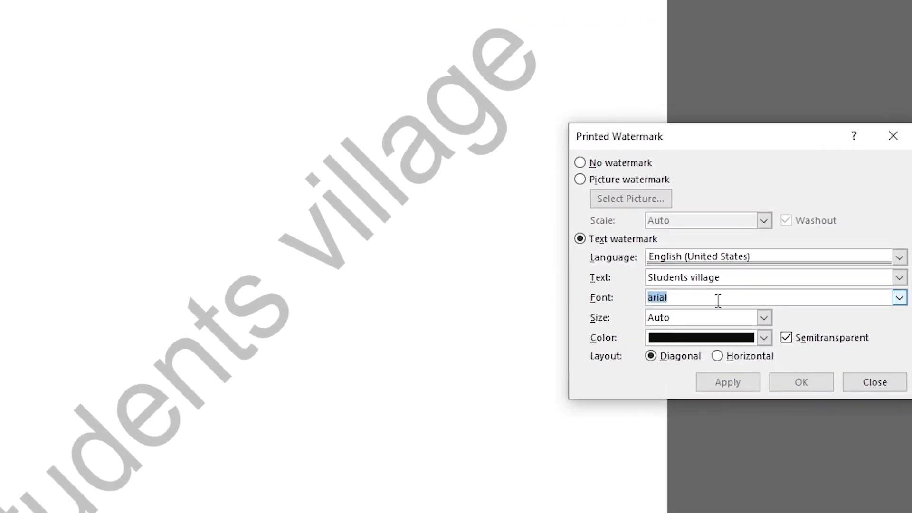
pyautogui.write('sutto')
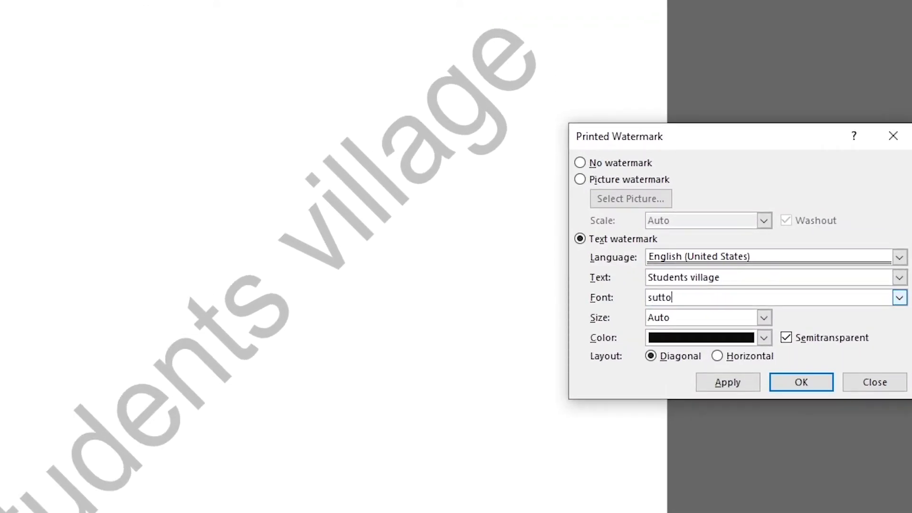
pyautogui.press('BackSpace')
pyautogui.press('BackSpace')
pyautogui.write('onnym')
pyautogui.write('j')
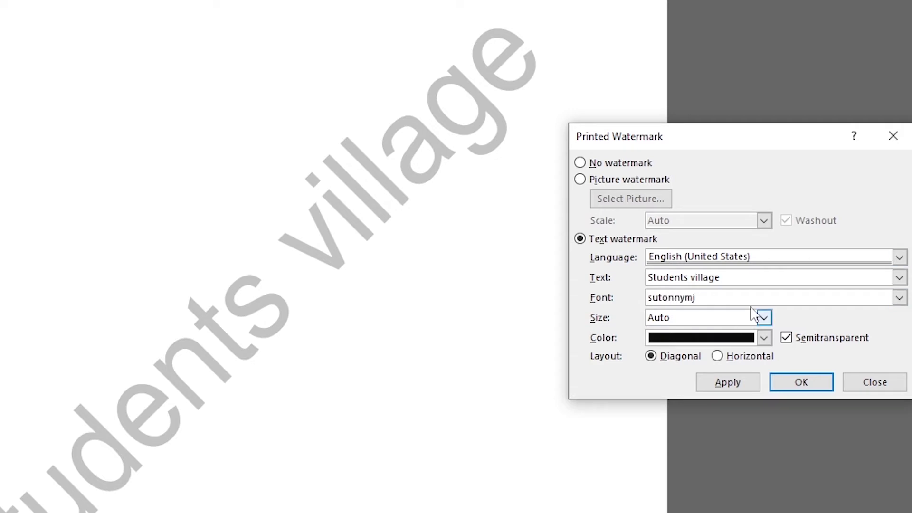
pyautogui.moveTo(756, 278); pyautogui.dragTo(620, 284)
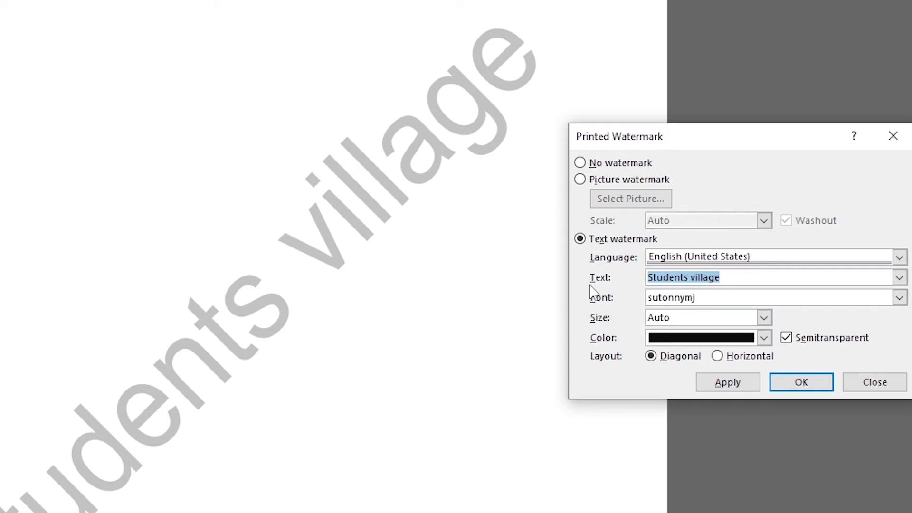
pyautogui.write('kv')
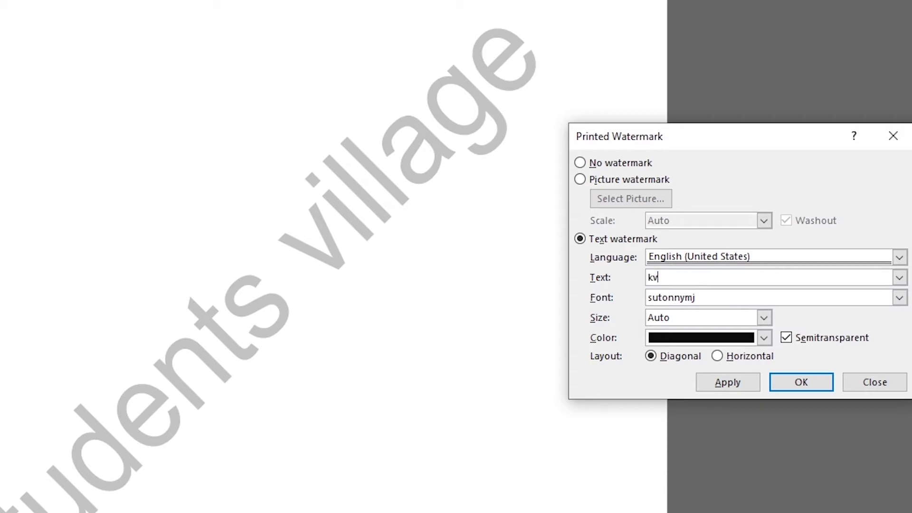
pyautogui.write('wgg')
pyautogui.click(728, 382)
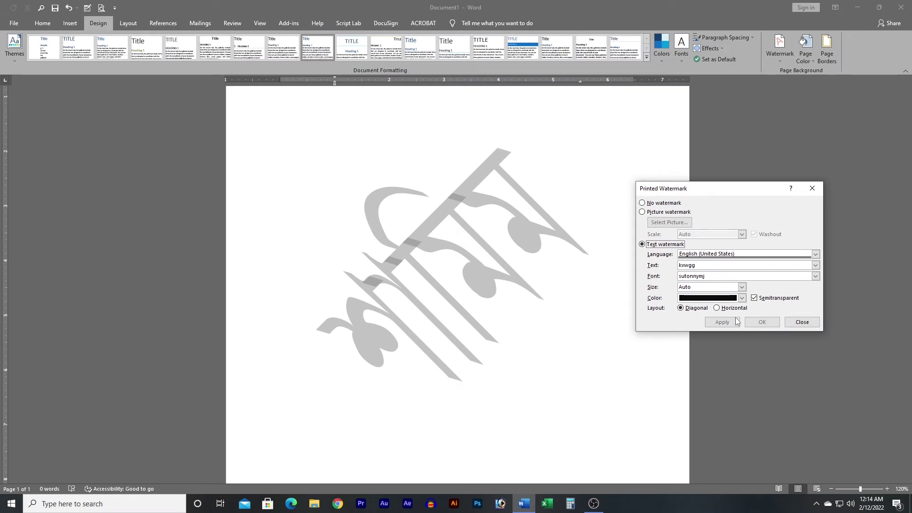
# Set the watermark size to 44, then 120, and apply.
pyautogui.click(742, 286)
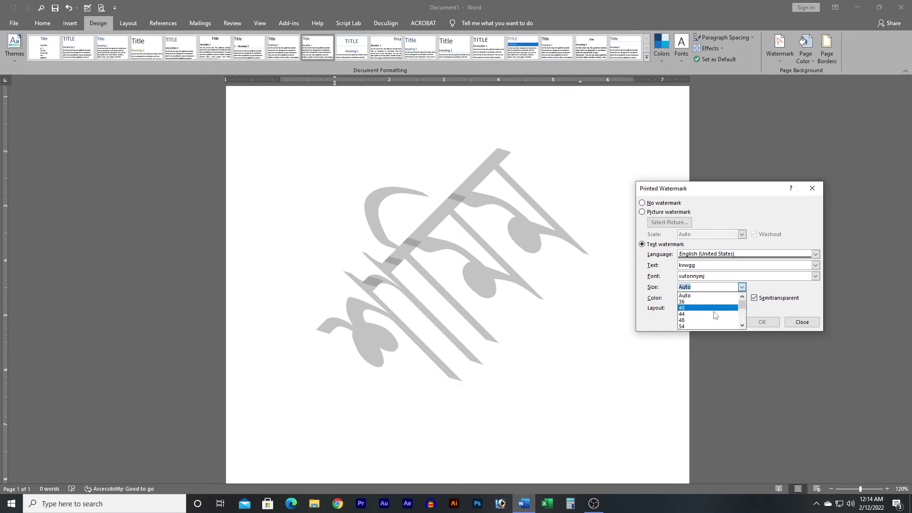
pyautogui.click(707, 312)
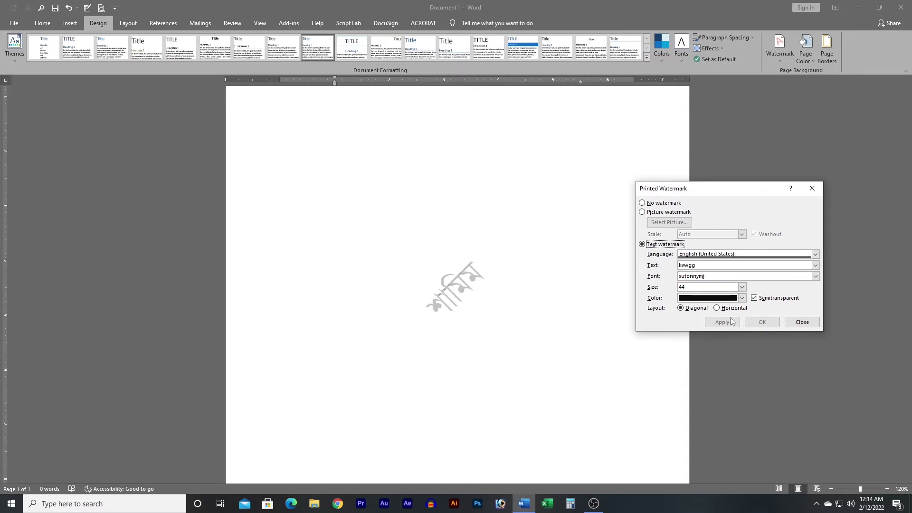
pyautogui.click(741, 287)
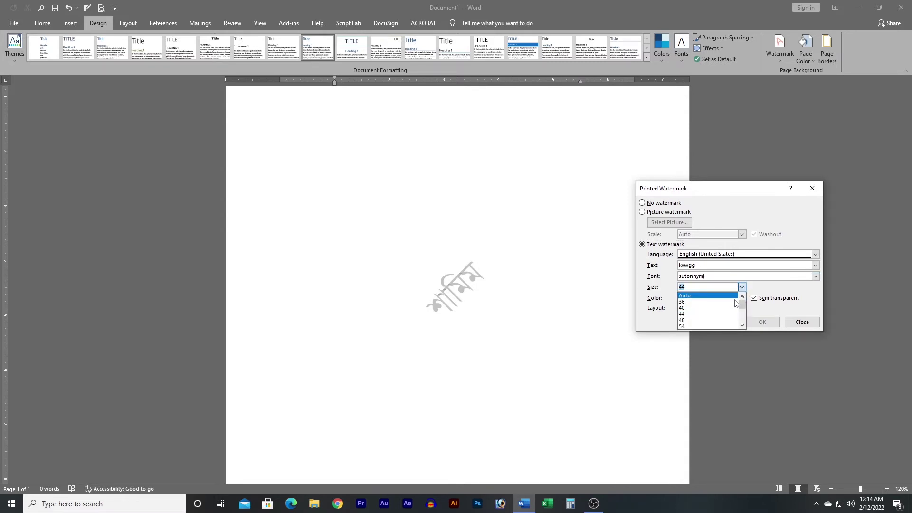
pyautogui.scroll(-2, 698, 314)
pyautogui.click(692, 321)
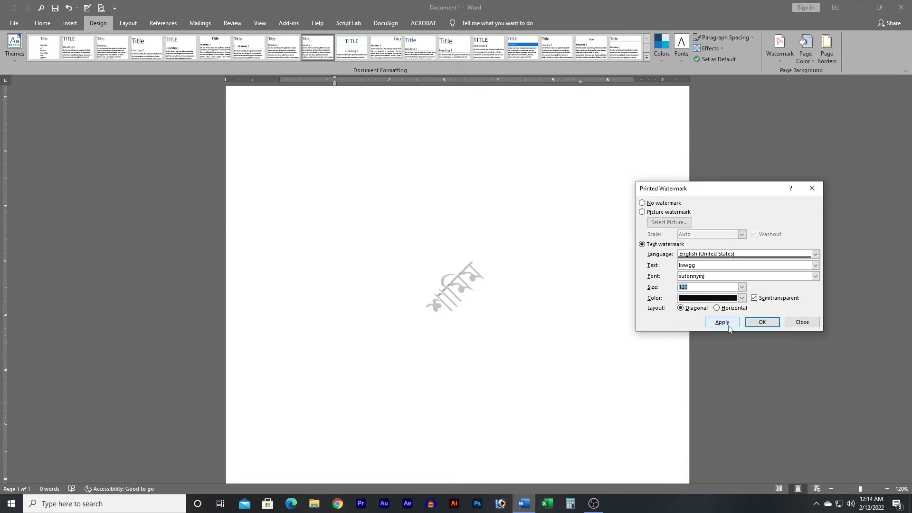
pyautogui.click(722, 323)
pyautogui.click(742, 298)
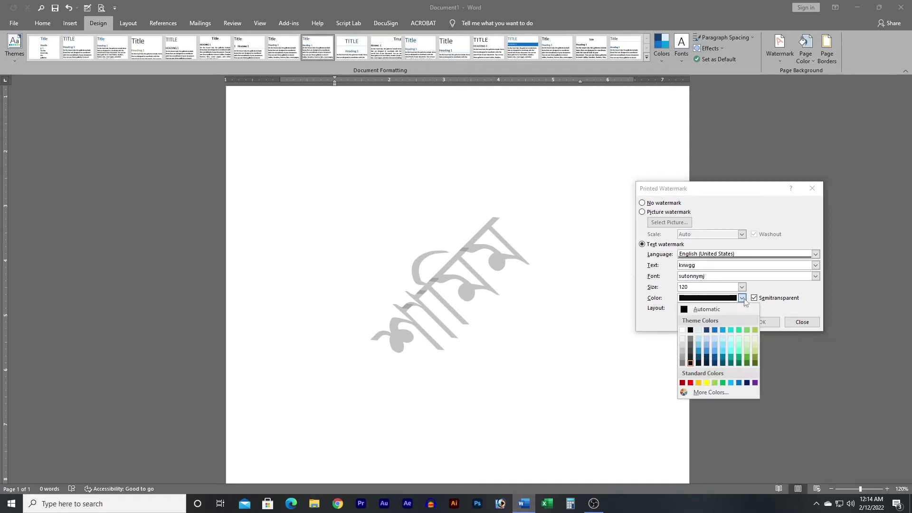
pyautogui.click(742, 287)
# Apply watermark size 144, then enter size 200 and apply.
pyautogui.click(742, 287)
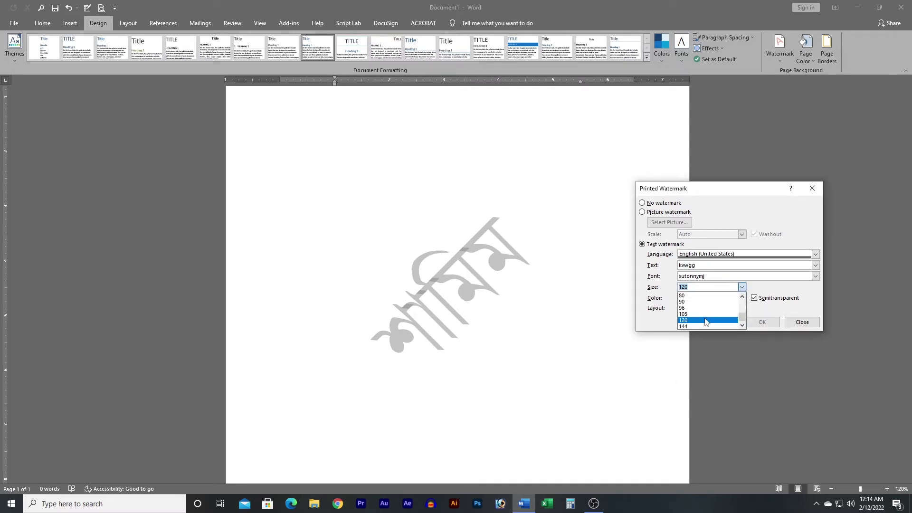
pyautogui.click(693, 327)
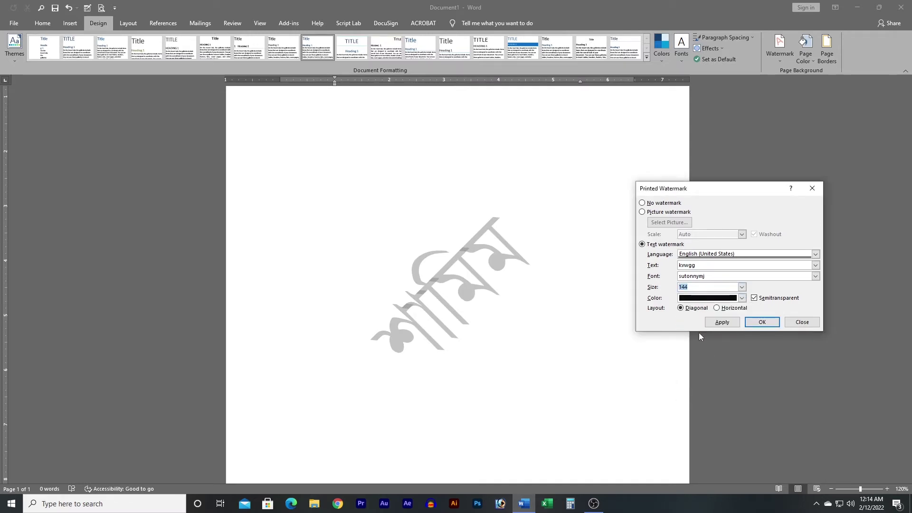
pyautogui.click(721, 322)
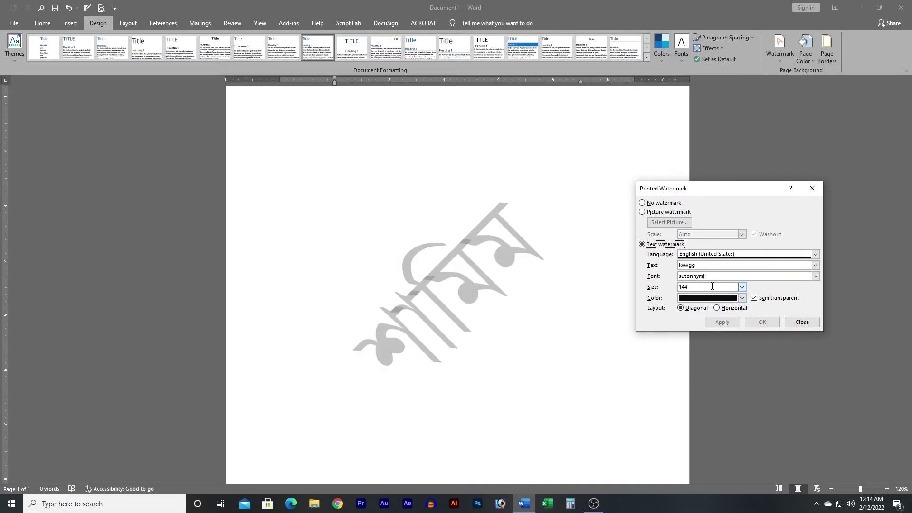
pyautogui.moveTo(712, 286); pyautogui.dragTo(640, 287)
pyautogui.write('200')
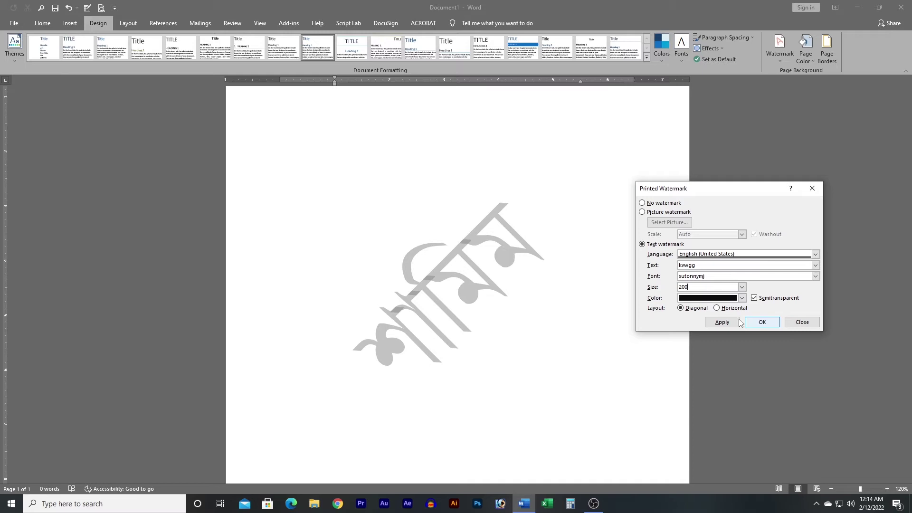
pyautogui.click(722, 322)
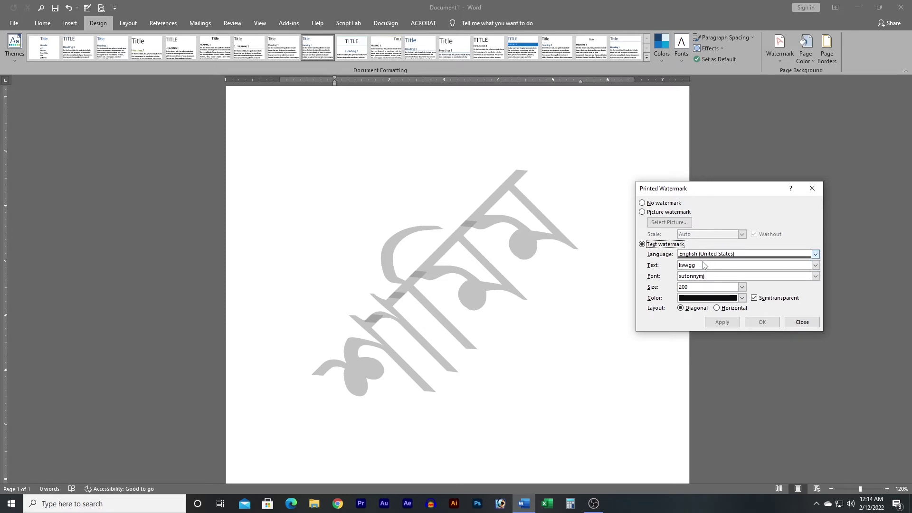
# Apply a picture watermark using 7-01 from the Desktop folder.
pyautogui.click(642, 213)
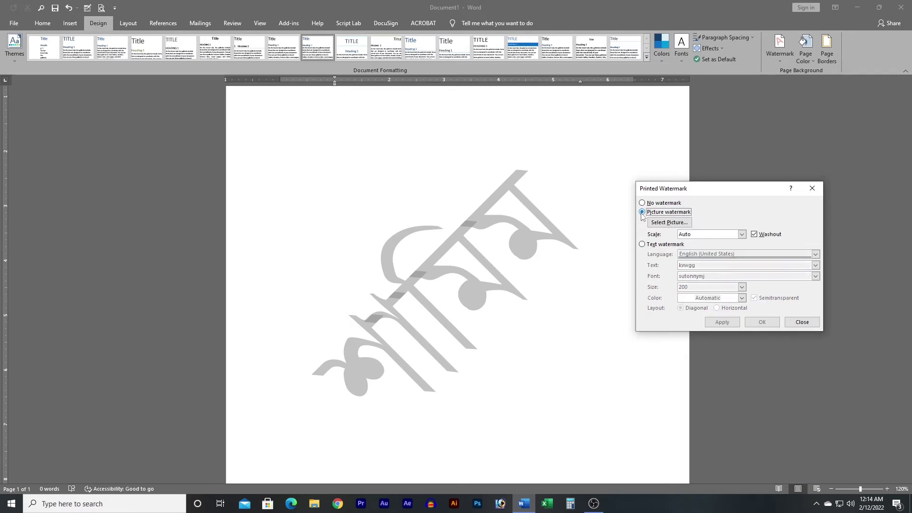
pyautogui.click(673, 225)
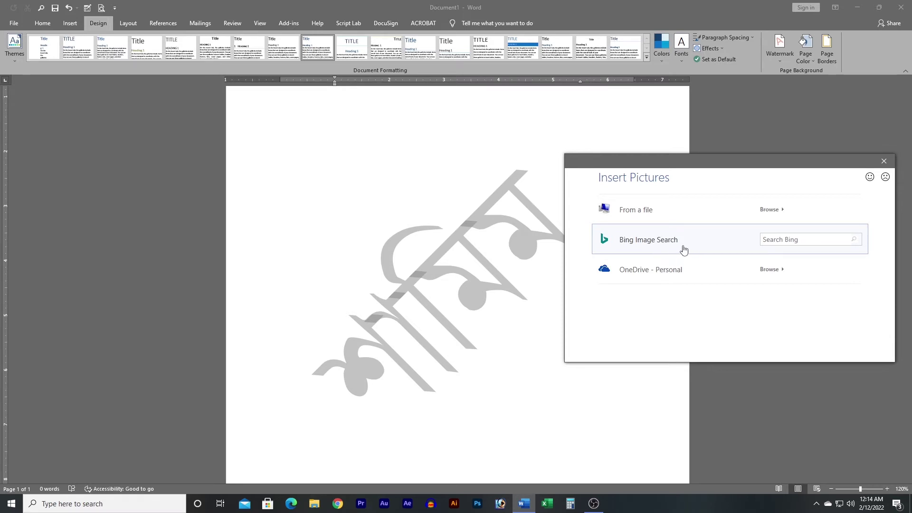
pyautogui.click(654, 210)
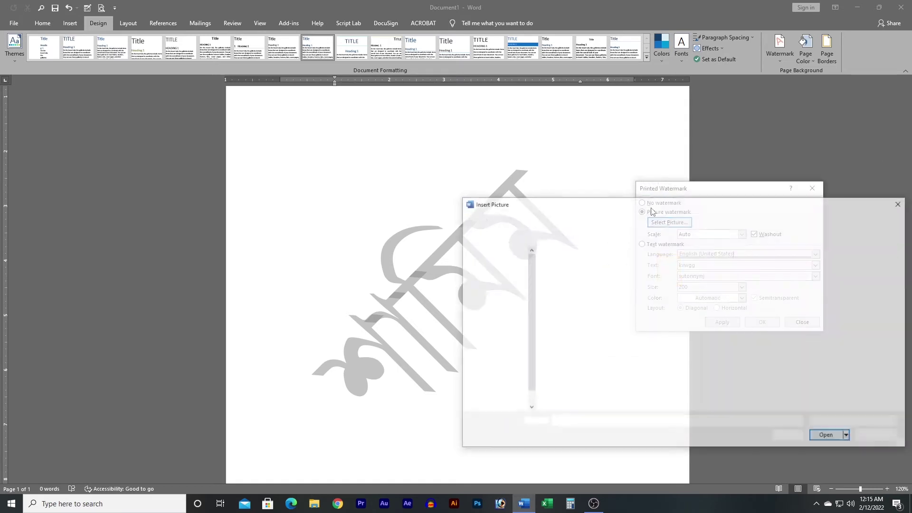
pyautogui.click(496, 277)
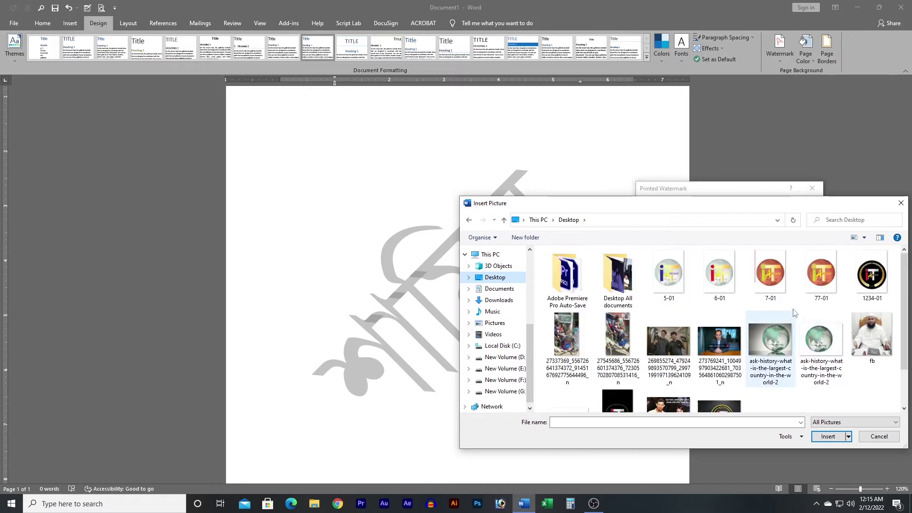
pyautogui.click(775, 277)
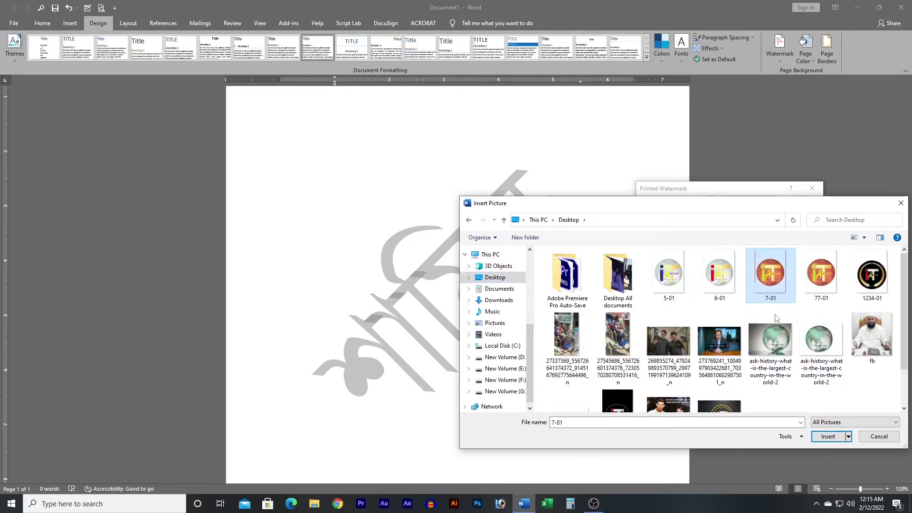
pyautogui.click(829, 436)
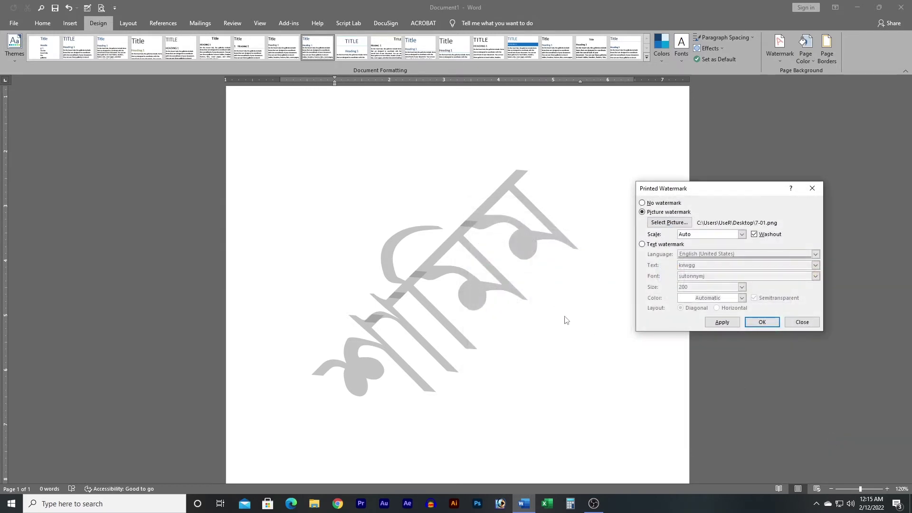
pyautogui.click(724, 325)
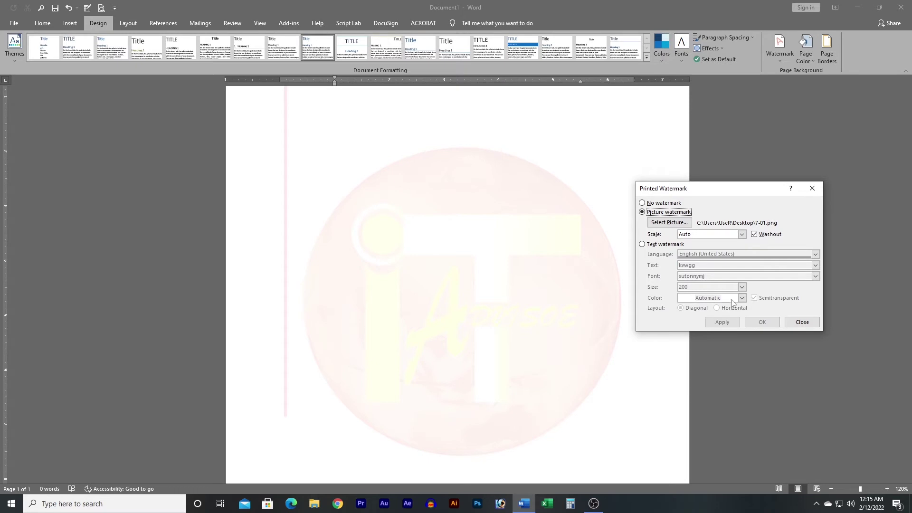
# Turn Washout off and back on for the picture watermark, applying each time.
pyautogui.click(754, 234)
pyautogui.click(722, 322)
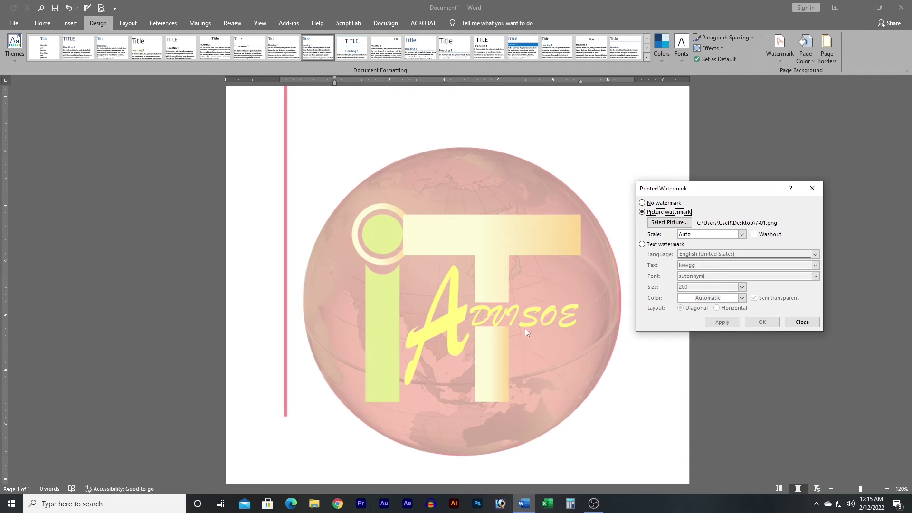
pyautogui.click(755, 234)
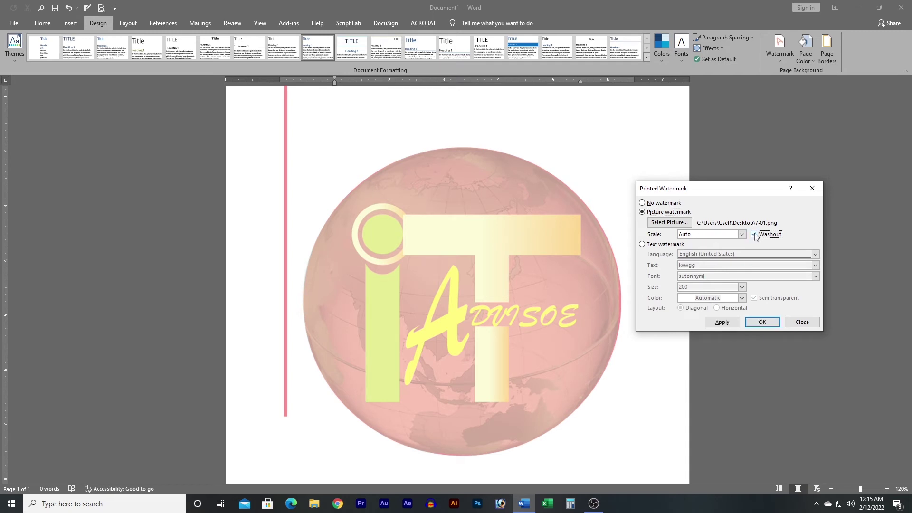
pyautogui.click(722, 322)
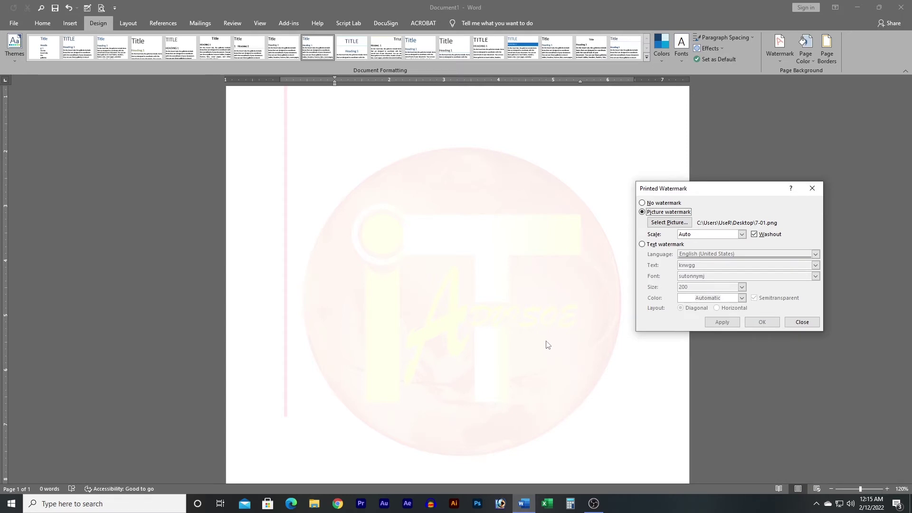
# Apply No watermark, close the custom watermark dialog, and dismiss the Watermark gallery.
pyautogui.click(648, 204)
pyautogui.click(722, 323)
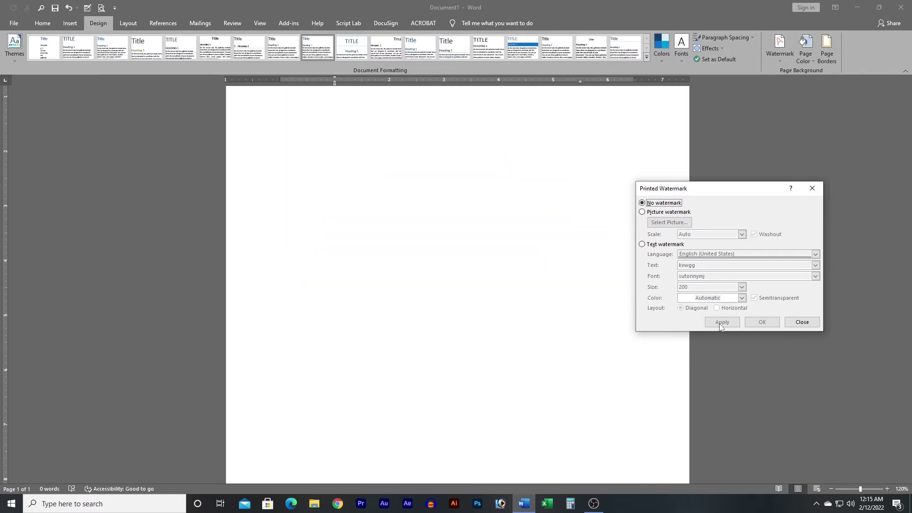
pyautogui.click(802, 322)
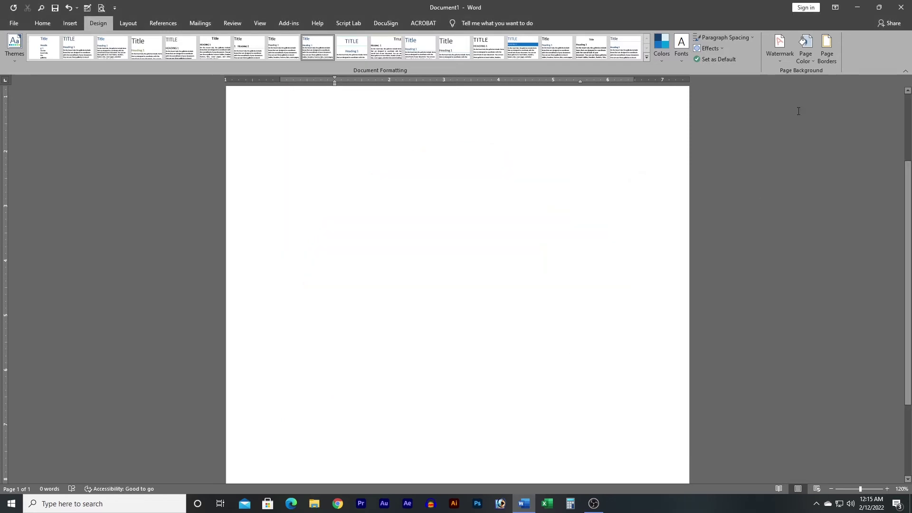
pyautogui.click(789, 56)
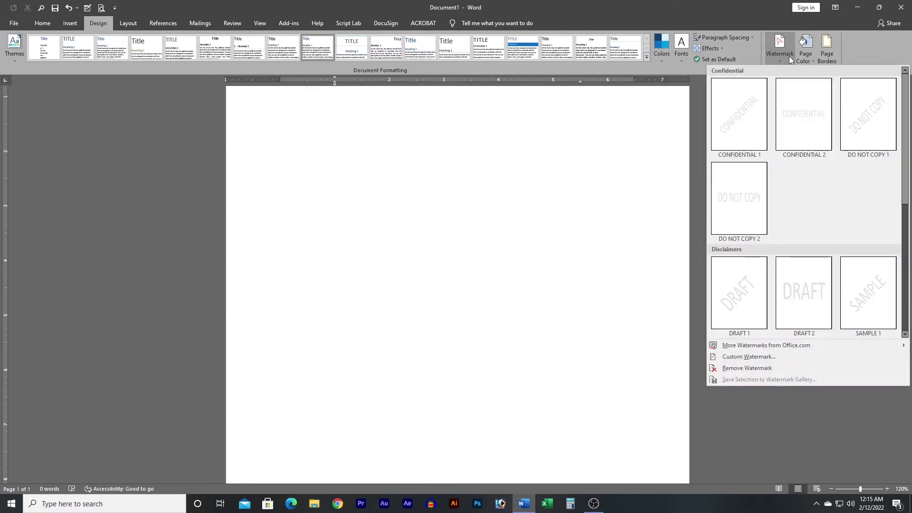
pyautogui.click(788, 56)
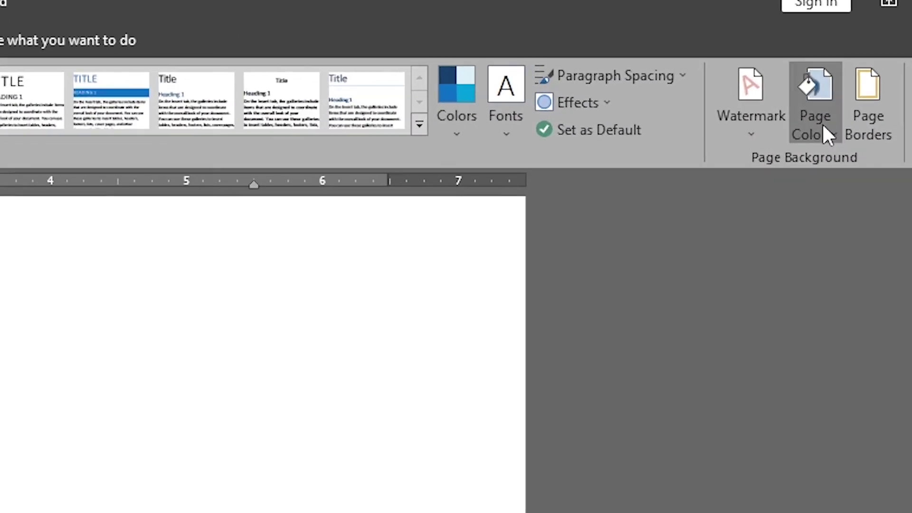
# Make the page background teal, then a custom slate blue #3B5A6F.
pyautogui.click(808, 56)
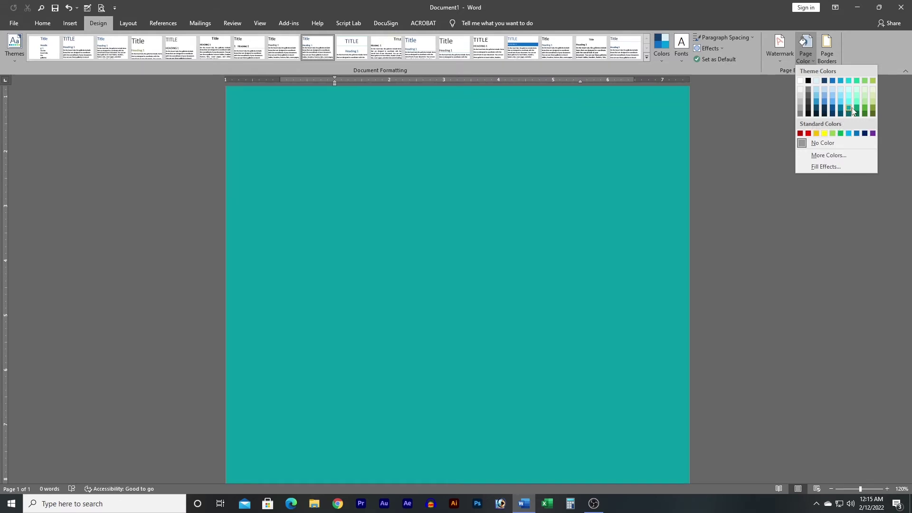
pyautogui.click(853, 111)
pyautogui.click(806, 62)
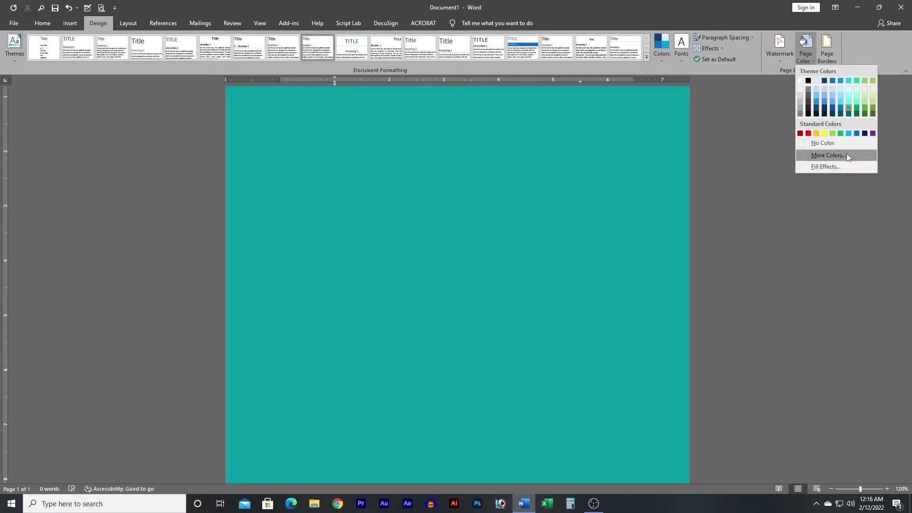
pyautogui.click(846, 155)
pyautogui.click(740, 191)
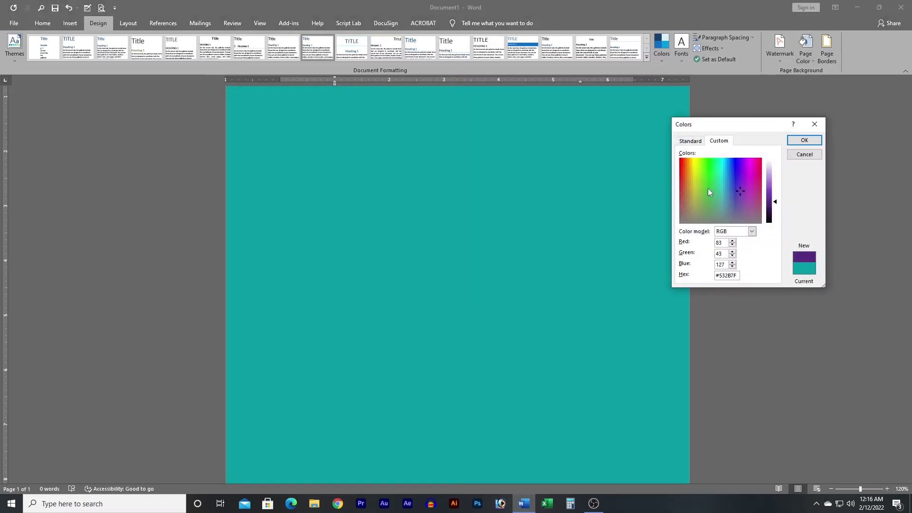
pyautogui.click(726, 203)
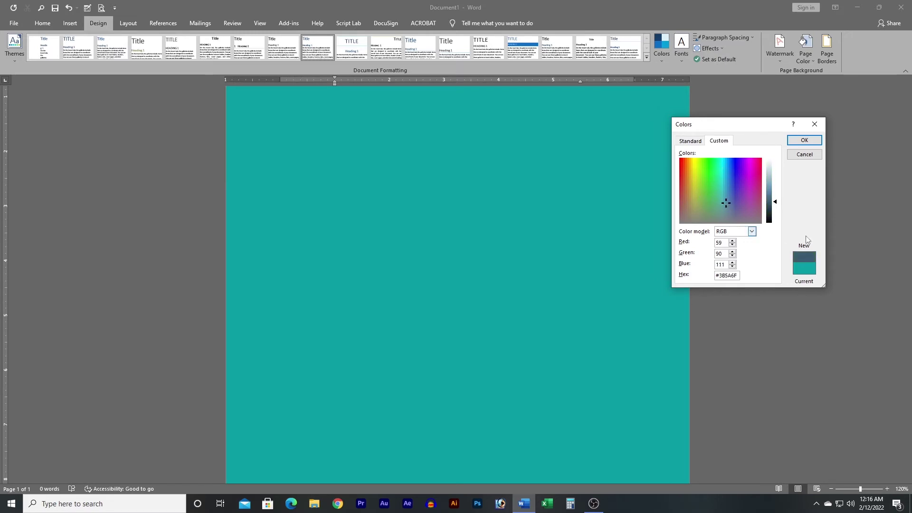
pyautogui.click(805, 140)
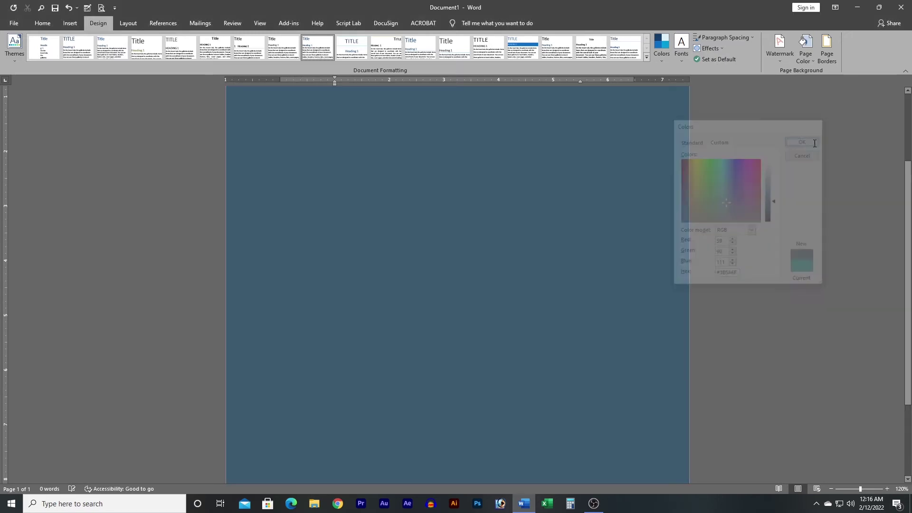
# Change the page background to pale green from the standard colour palette.
pyautogui.click(814, 61)
pyautogui.click(825, 172)
pyautogui.click(690, 141)
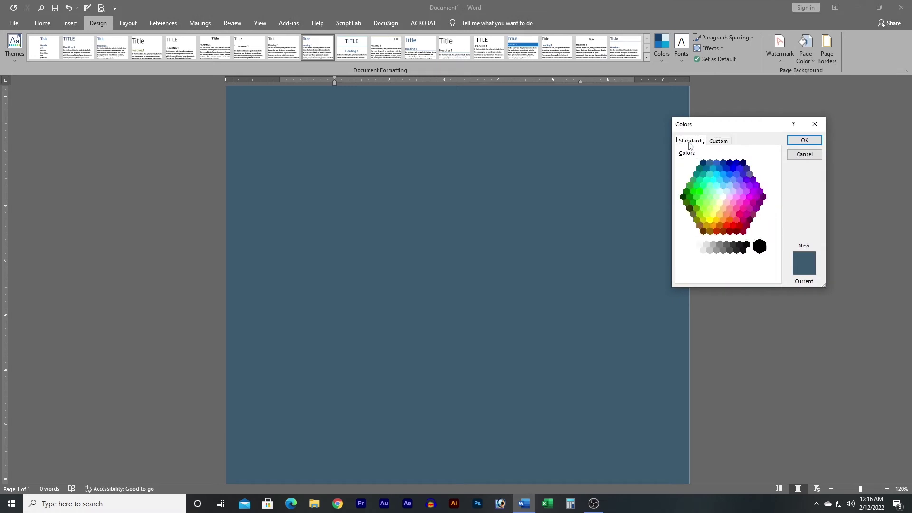
pyautogui.click(708, 202)
pyautogui.click(700, 191)
pyautogui.click(710, 198)
pyautogui.click(804, 141)
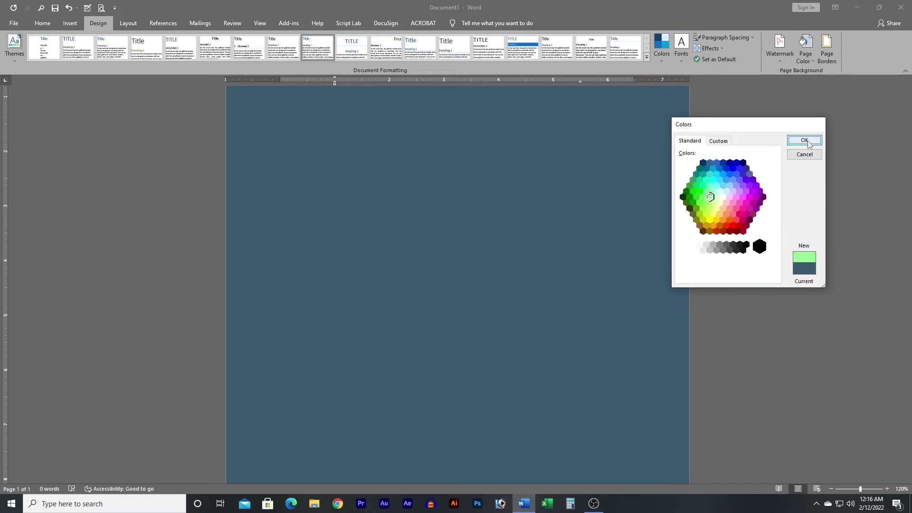
pyautogui.scroll(-2, 655, 308)
pyautogui.scroll(5, 658, 307)
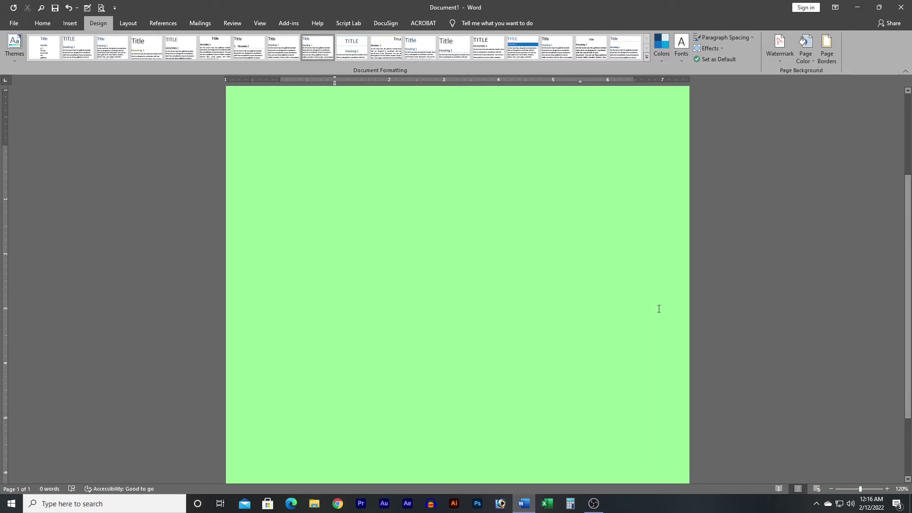
# Fill the page background with a one-colour horizontal green gradient using Fill Effects.
pyautogui.click(813, 58)
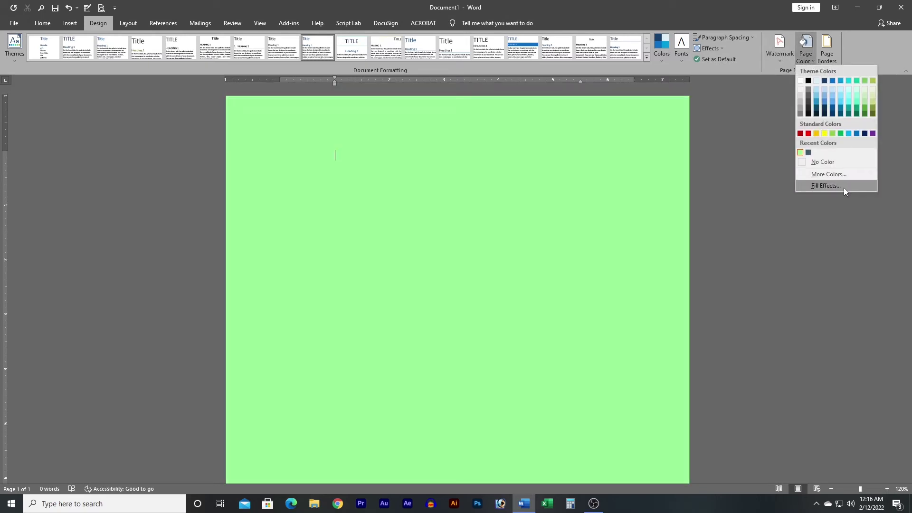
pyautogui.click(844, 187)
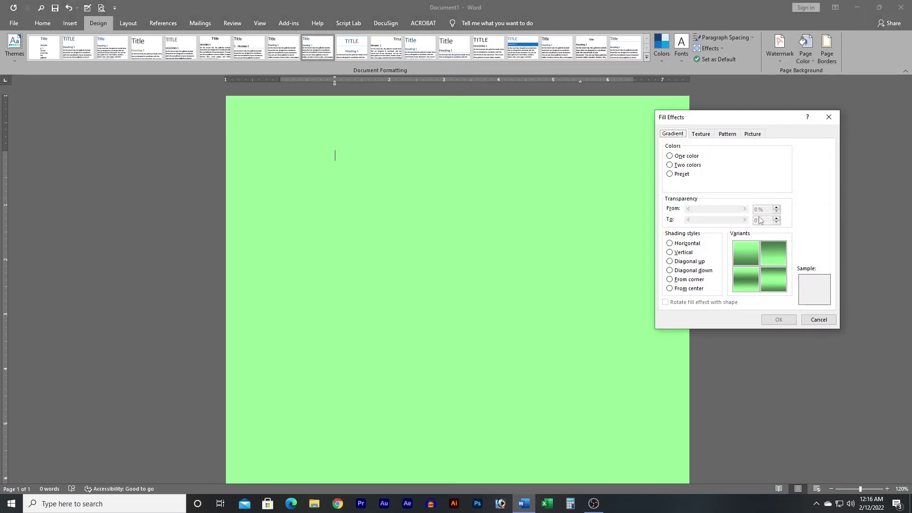
pyautogui.click(759, 287)
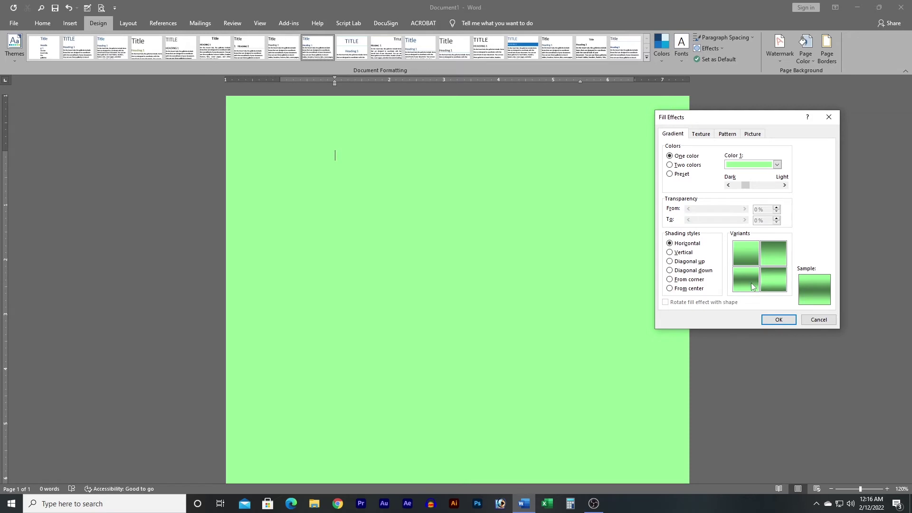
pyautogui.click(778, 319)
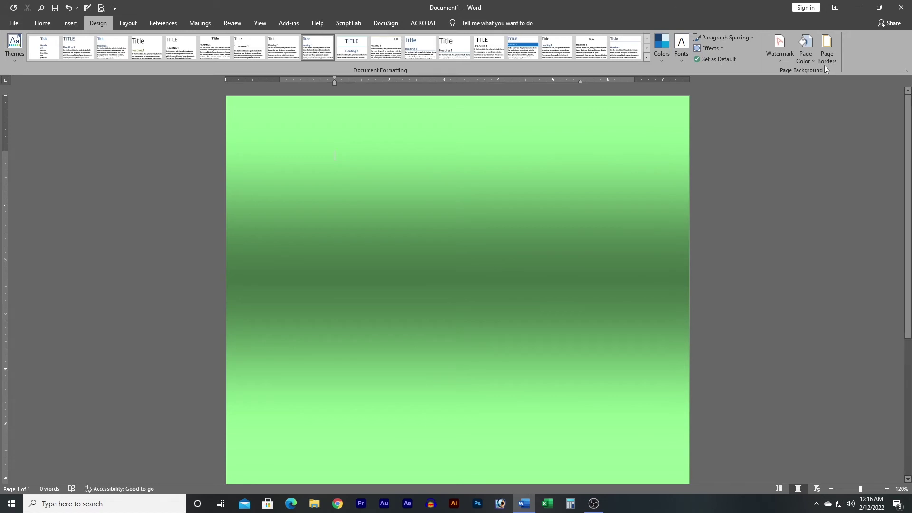
pyautogui.click(809, 56)
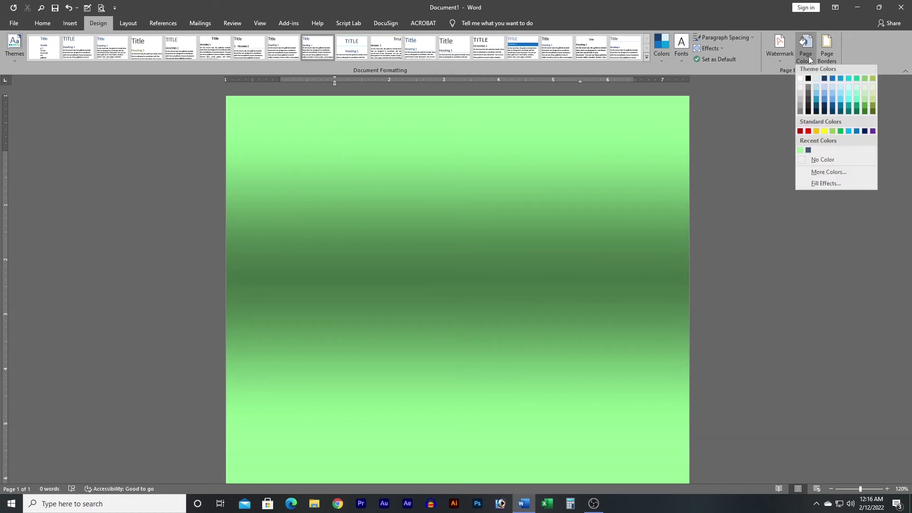
# Apply a two-colour horizontal gradient with gold as Color 1 and blue as Color 2.
pyautogui.click(815, 189)
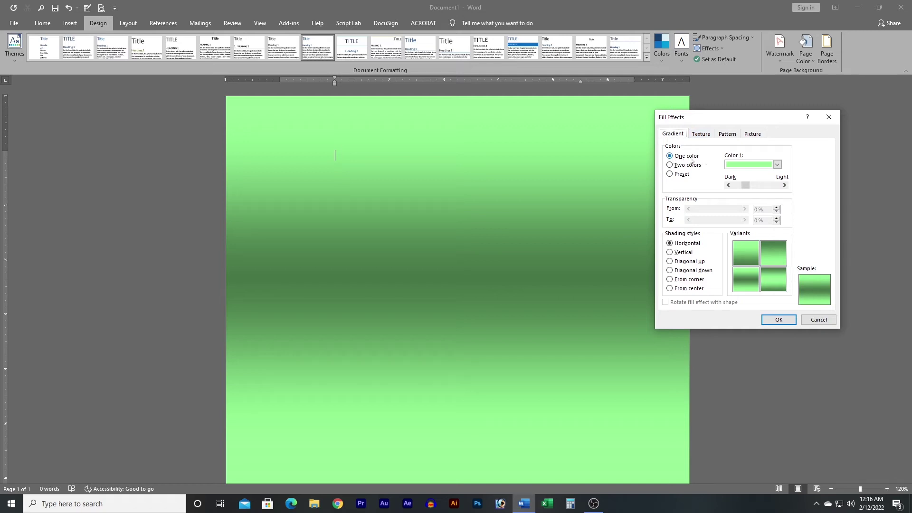
pyautogui.click(677, 165)
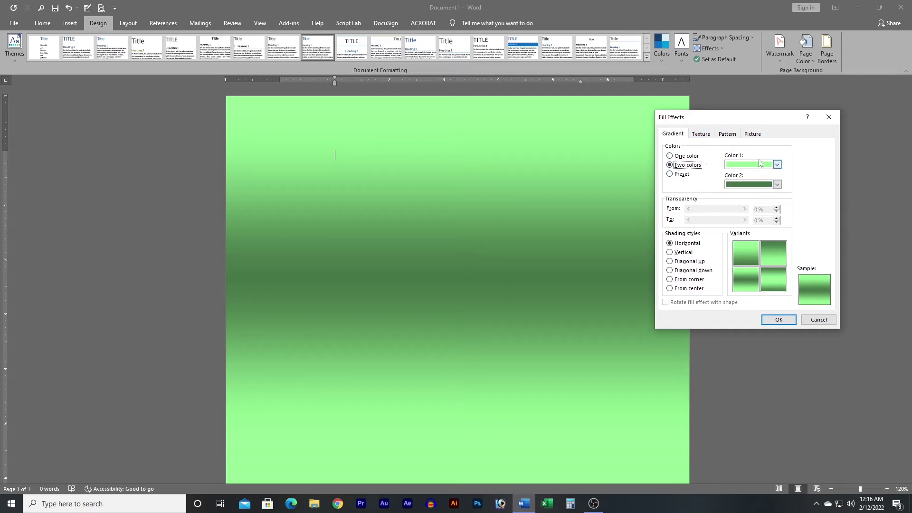
pyautogui.click(777, 185)
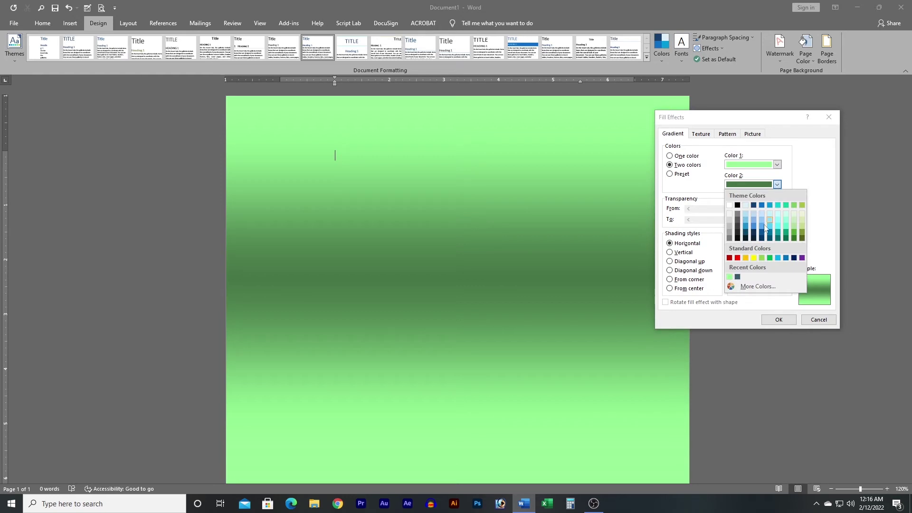
pyautogui.click(755, 233)
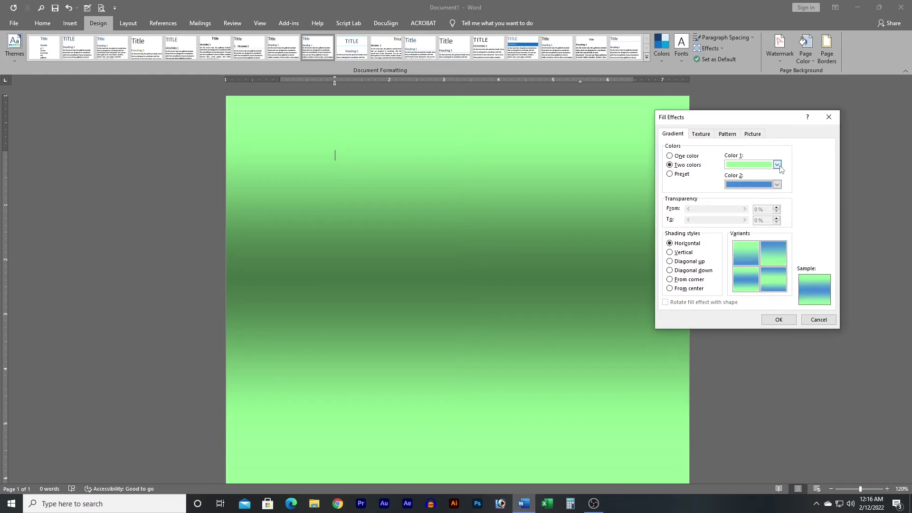
pyautogui.click(777, 164)
pyautogui.click(746, 238)
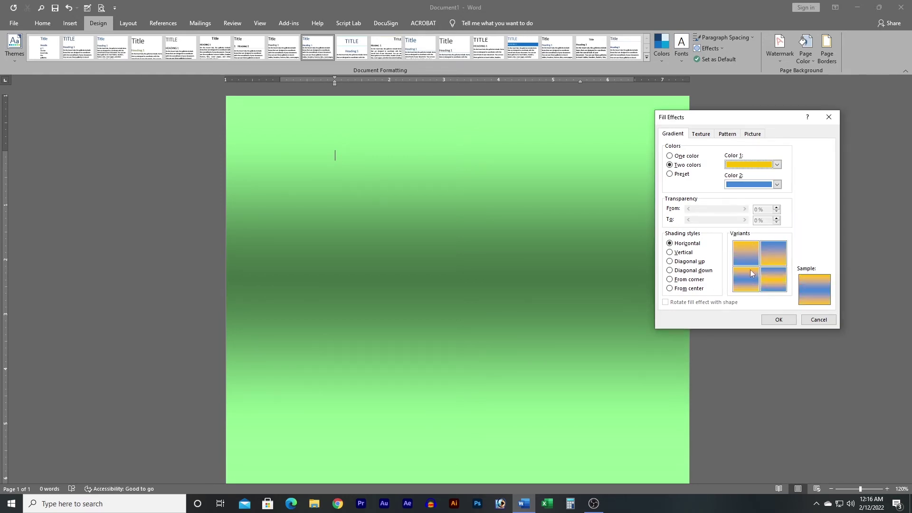
pyautogui.click(779, 320)
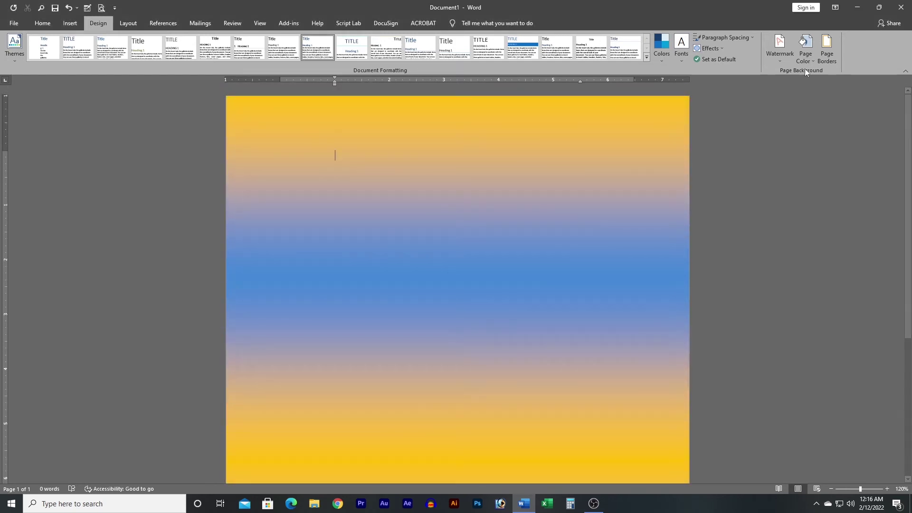
pyautogui.click(811, 59)
# Preview the Late Sunset, Daybreak and Horizon presets, then settle on Early Sunset.
pyautogui.click(828, 187)
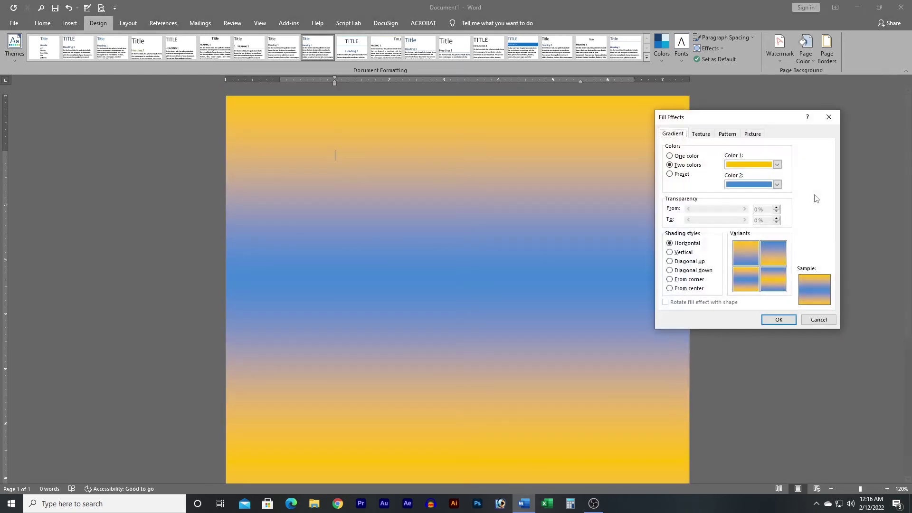
pyautogui.click(671, 175)
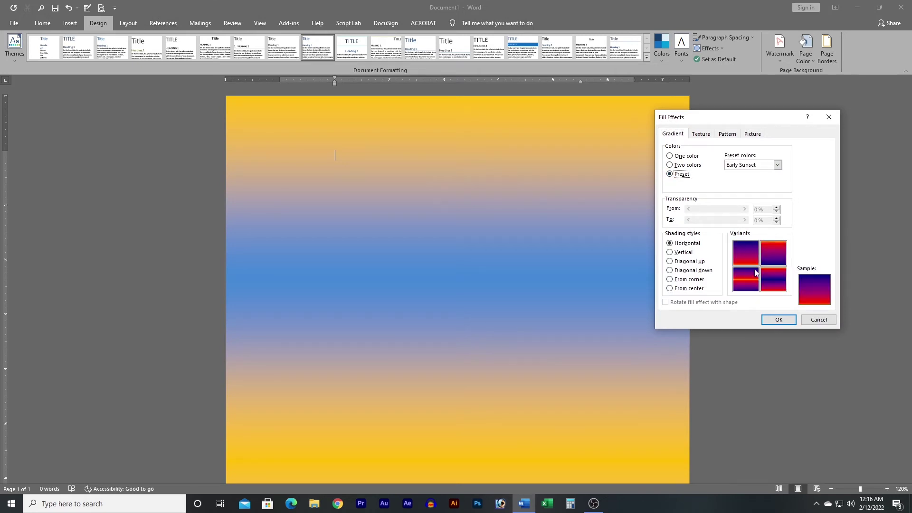
pyautogui.click(778, 165)
pyautogui.click(763, 185)
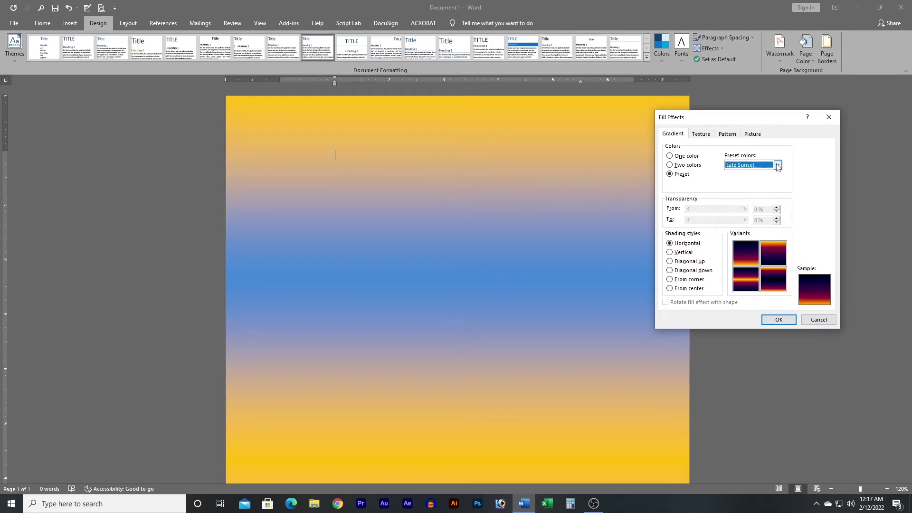
pyautogui.click(778, 165)
pyautogui.click(752, 201)
pyautogui.click(777, 165)
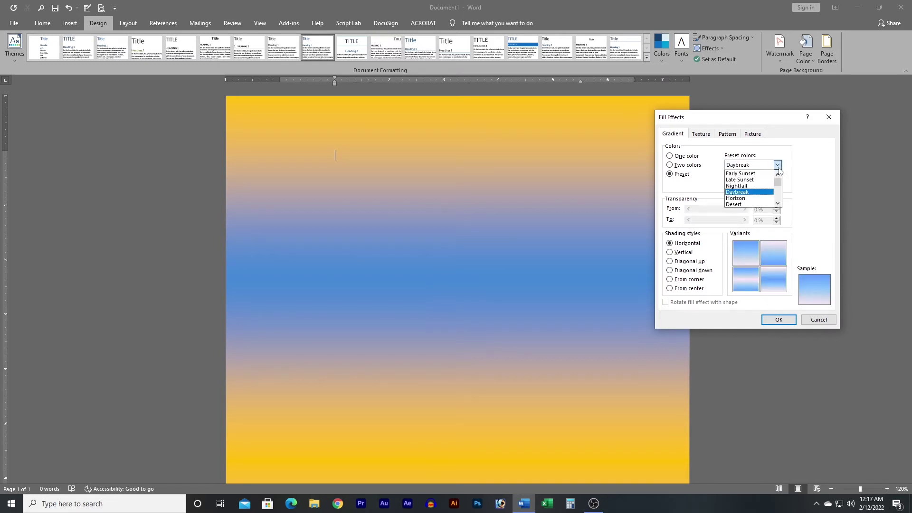
pyautogui.click(761, 205)
pyautogui.click(778, 164)
pyautogui.click(766, 174)
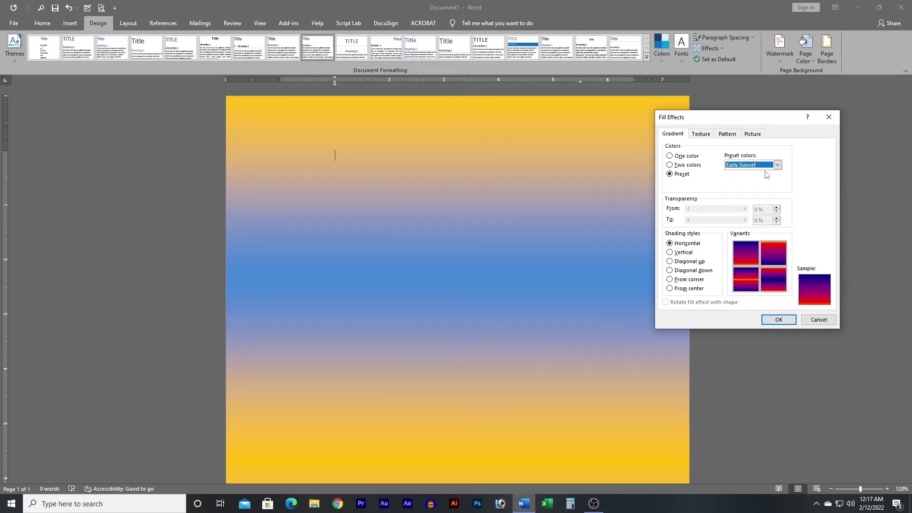
# Give the Early Sunset gradient Diagonal up shading and apply it to the page.
pyautogui.click(675, 254)
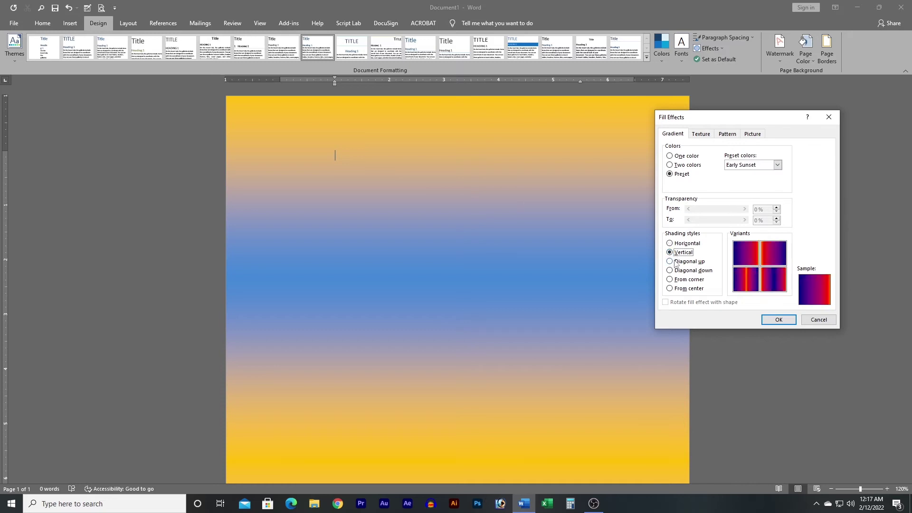
pyautogui.click(675, 263)
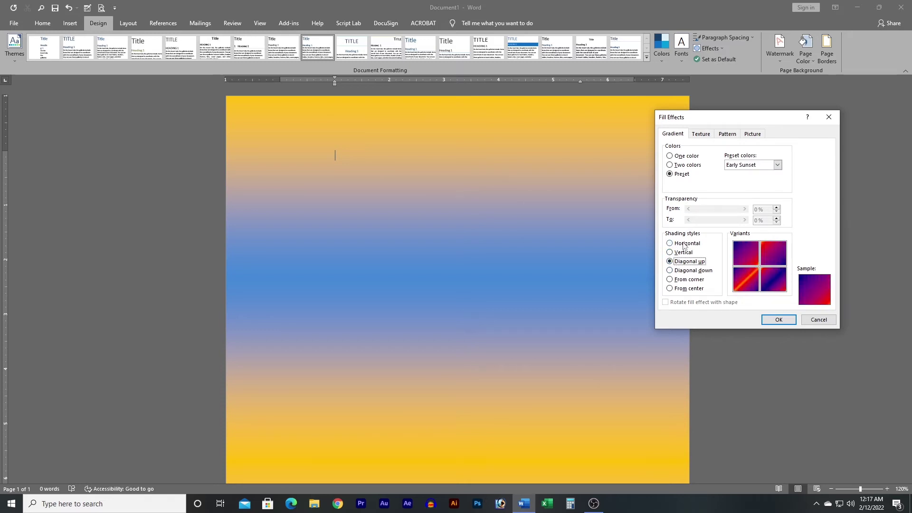
pyautogui.click(779, 322)
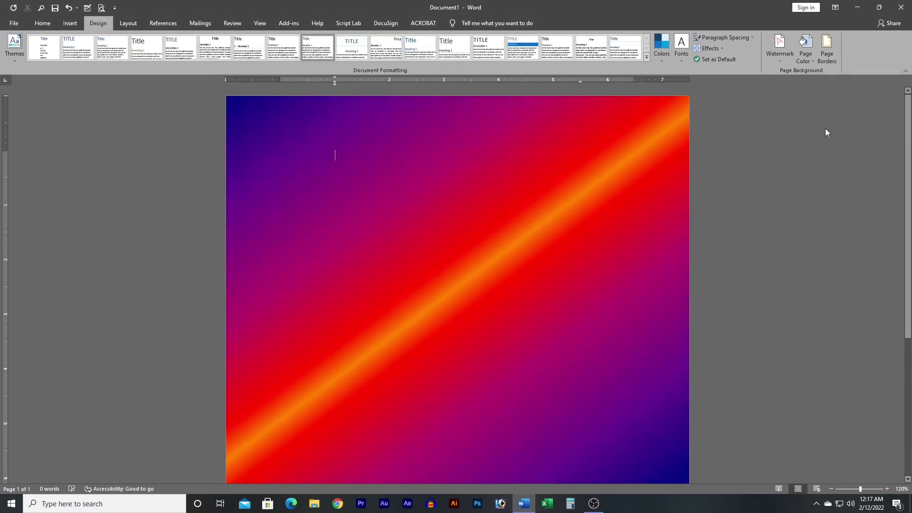
pyautogui.click(810, 58)
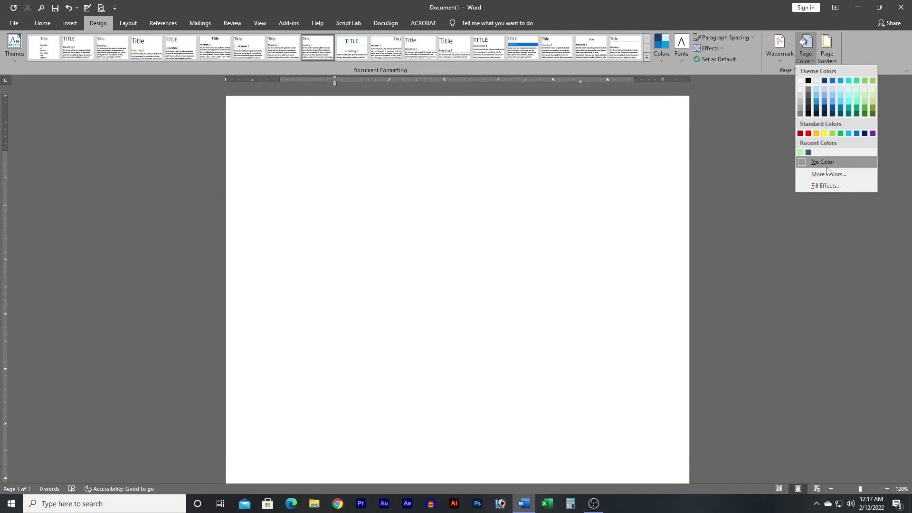
# Set the page colour to No Color and bring up the Page Borders settings.
pyautogui.click(825, 162)
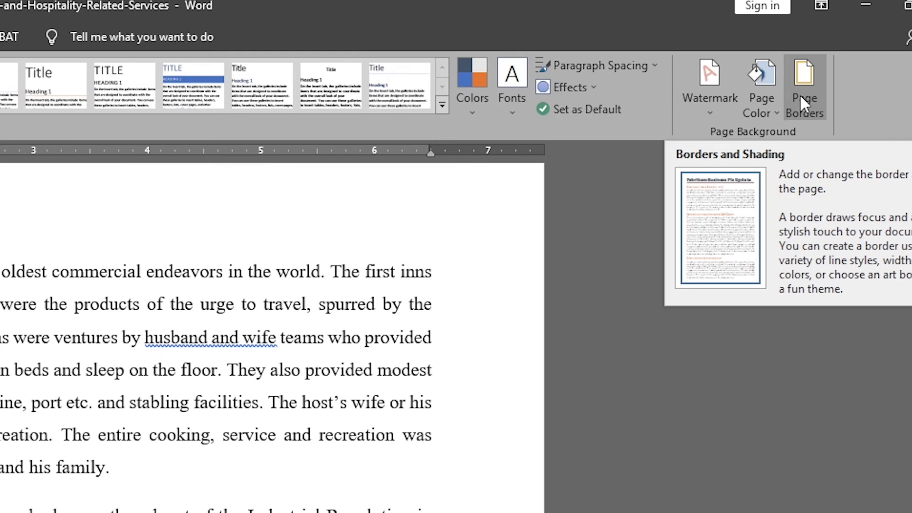
pyautogui.click(800, 95)
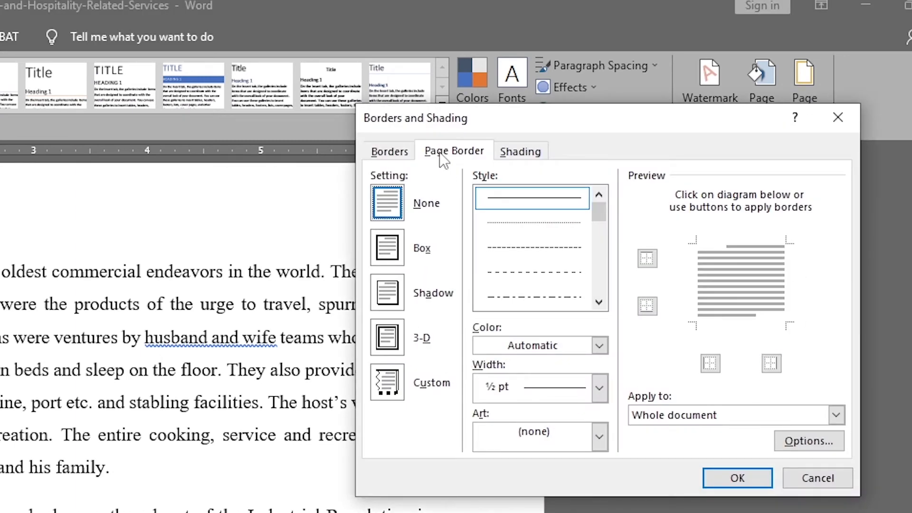
# Apply a 3 pt thick double-line Box page border to the whole document.
pyautogui.click(518, 157)
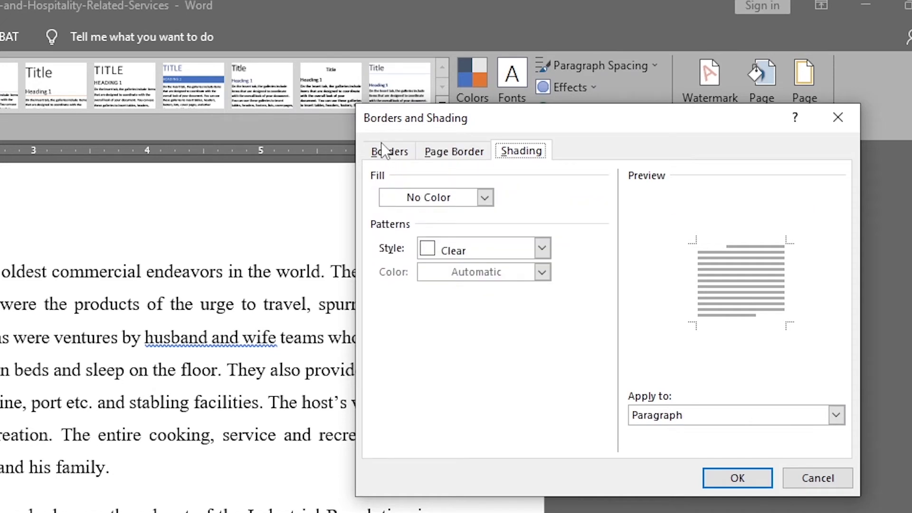
pyautogui.click(394, 151)
pyautogui.click(457, 151)
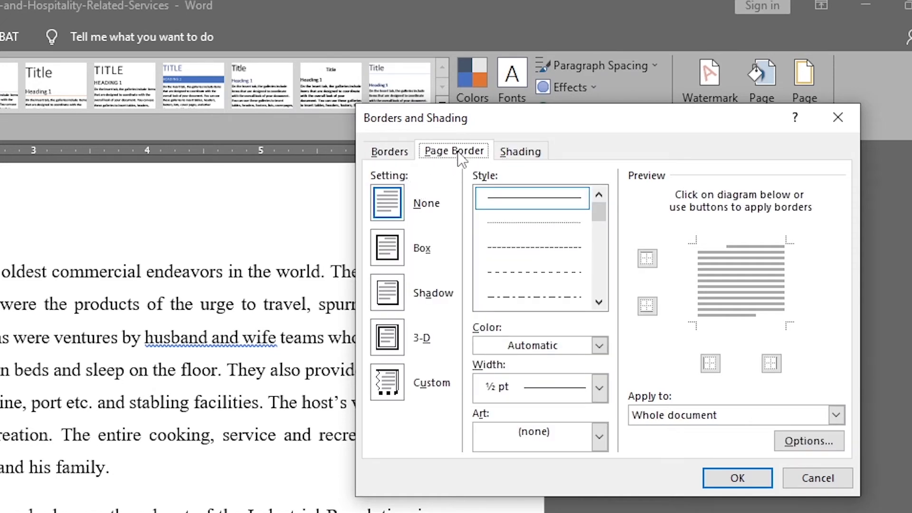
pyautogui.click(397, 251)
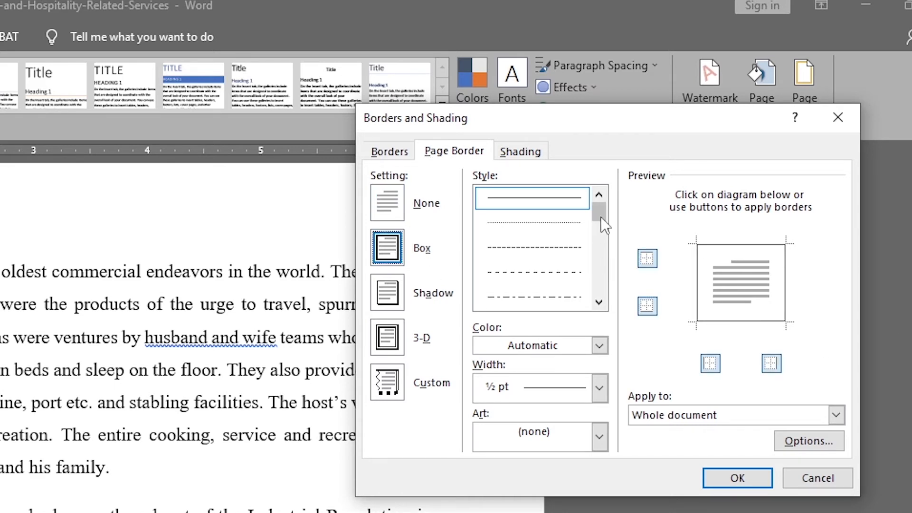
pyautogui.moveTo(610, 214); pyautogui.dragTo(596, 248)
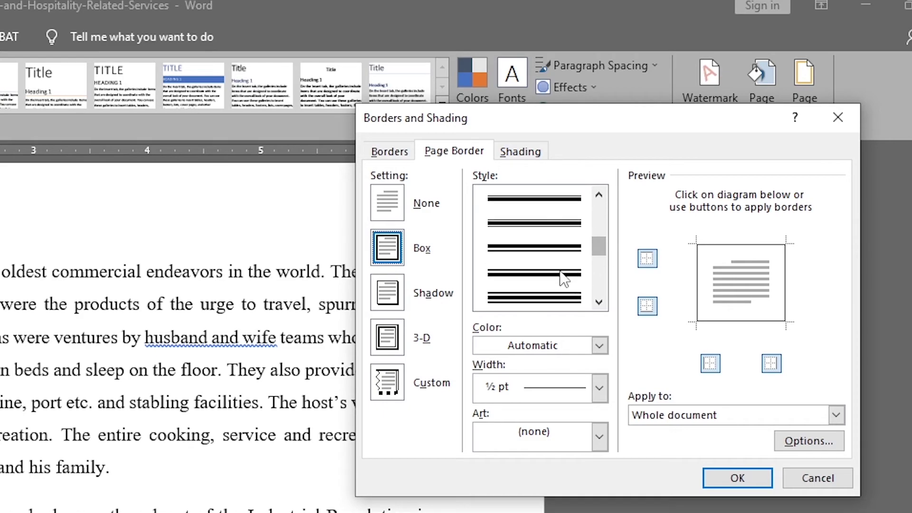
pyautogui.click(562, 275)
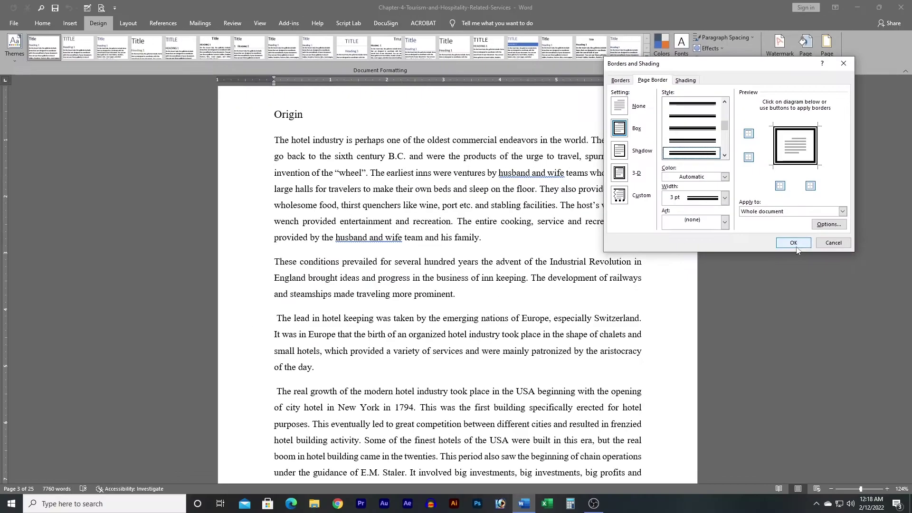
pyautogui.click(853, 443)
pyautogui.scroll(3, 539, 298)
# Switch the page border to the double wavy line style.
pyautogui.scroll(-3, 522, 266)
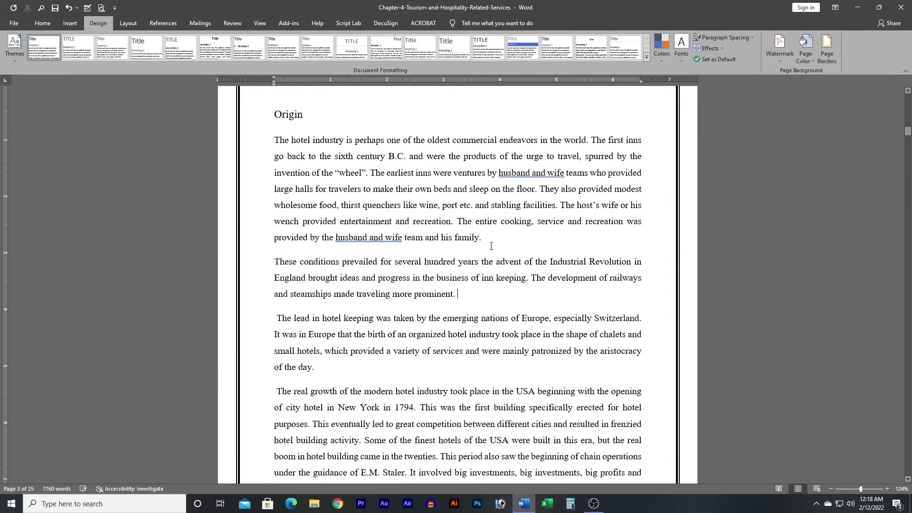
pyautogui.scroll(-5, 558, 261)
pyautogui.scroll(4, 558, 261)
pyautogui.scroll(2, 713, 190)
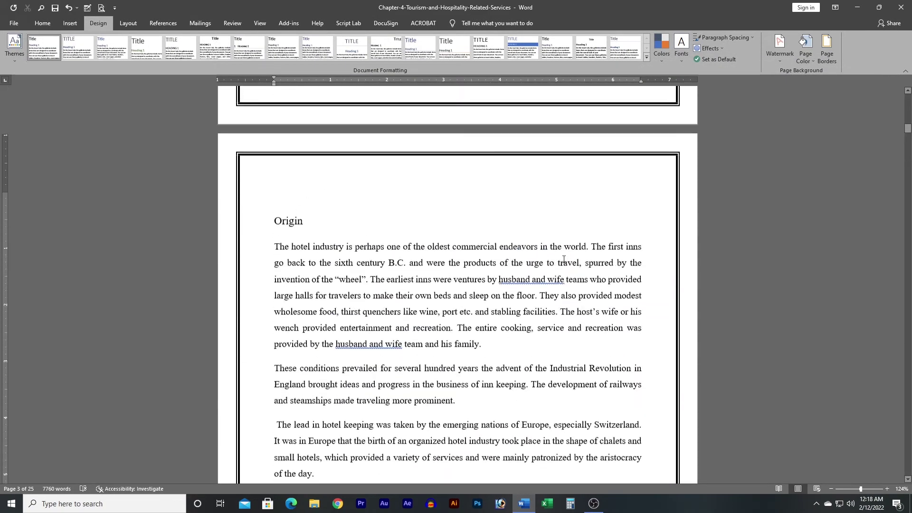
pyautogui.click(827, 52)
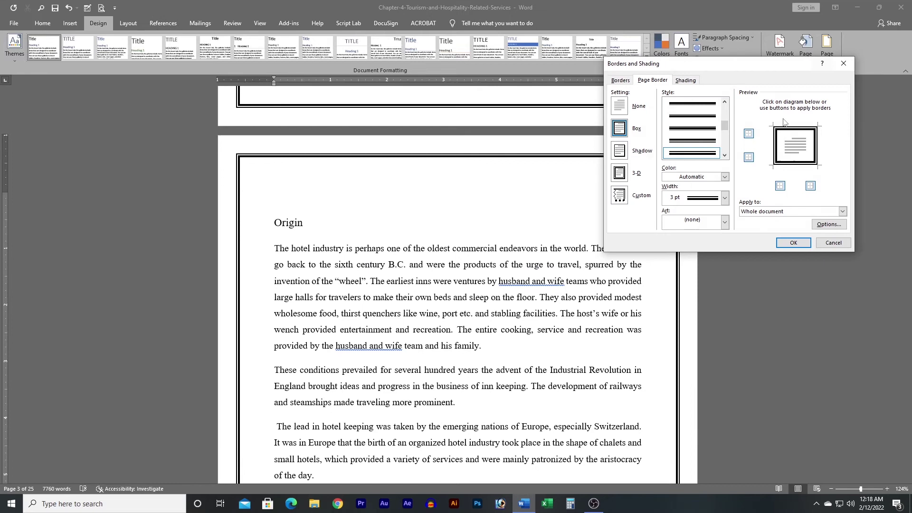
pyautogui.click(725, 156)
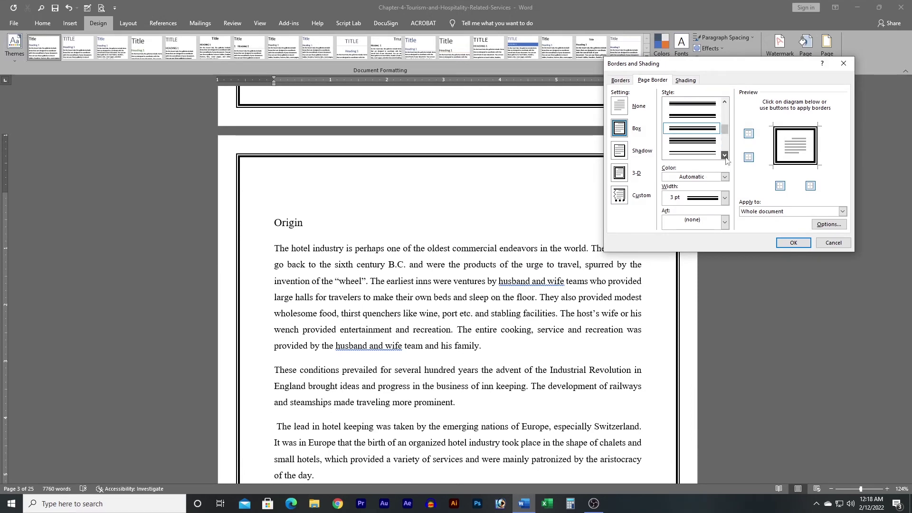
pyautogui.click(725, 155)
pyautogui.click(693, 153)
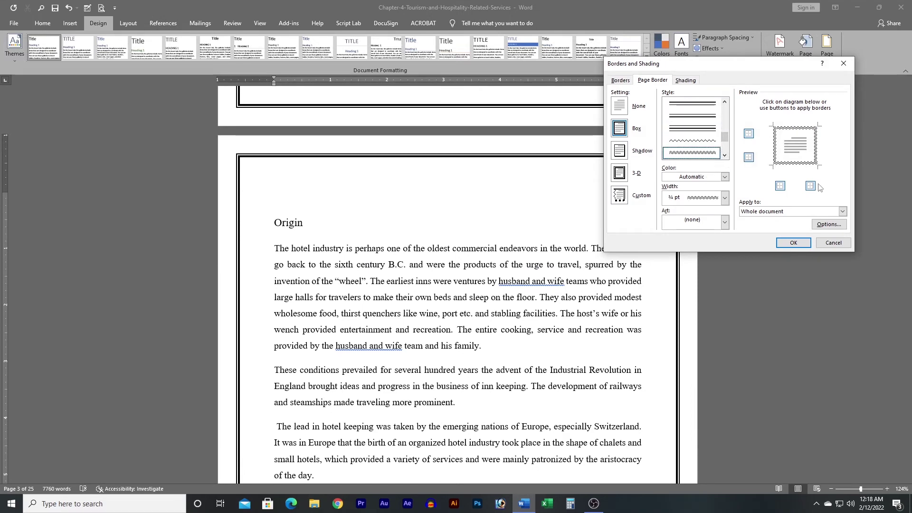
pyautogui.click(793, 243)
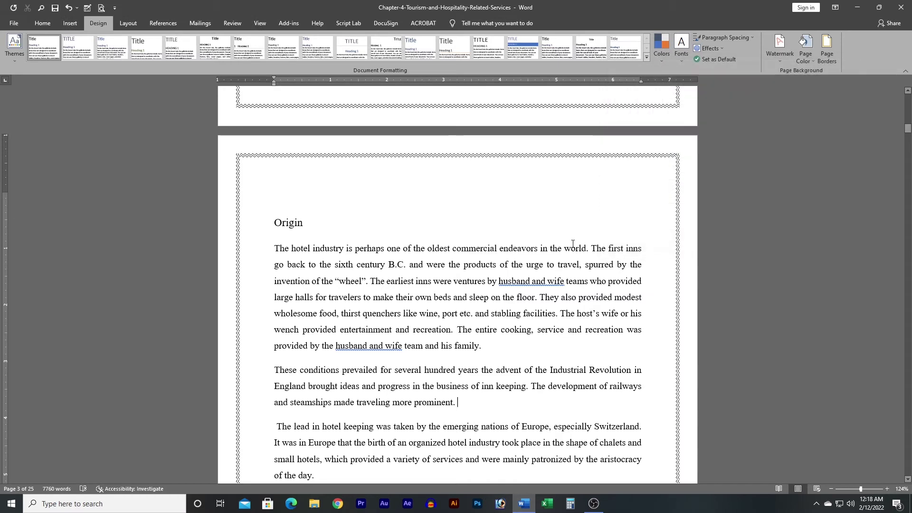
# Replace the wavy border with a light blue double-line page border.
pyautogui.click(830, 56)
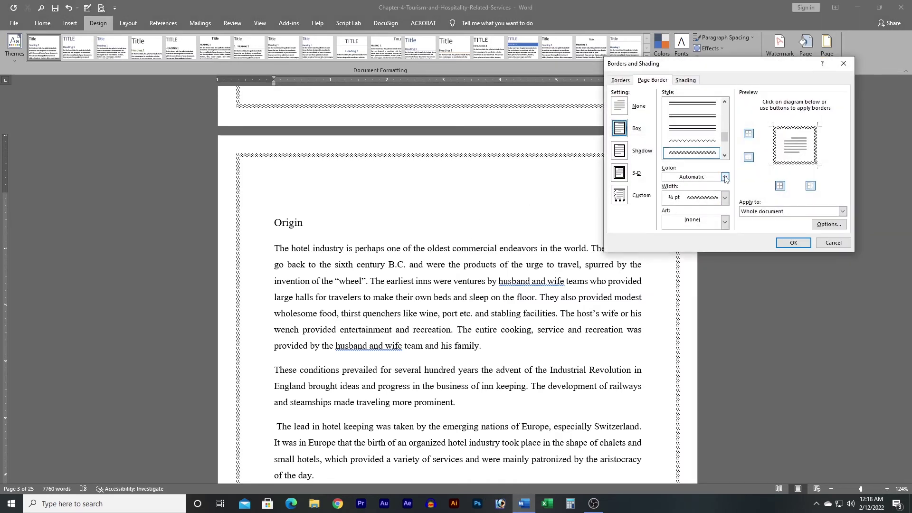
pyautogui.scroll(3, 703, 133)
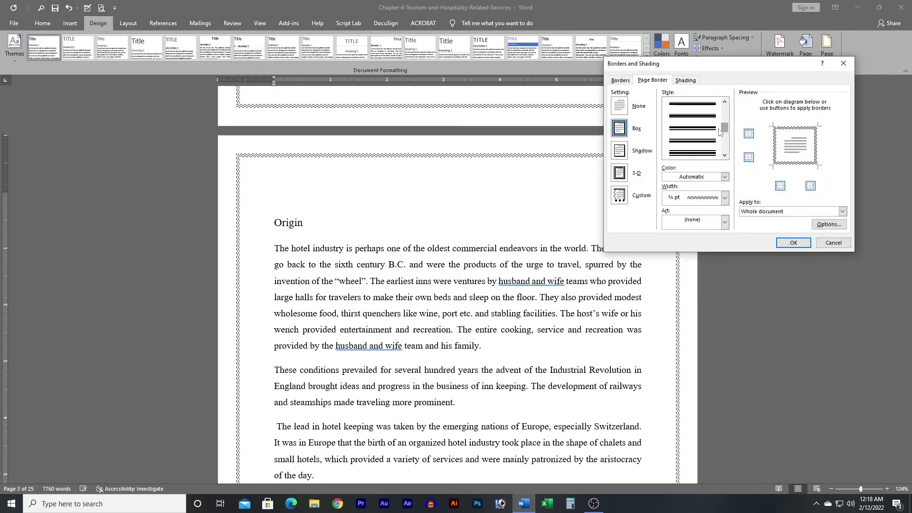
pyautogui.click(725, 177)
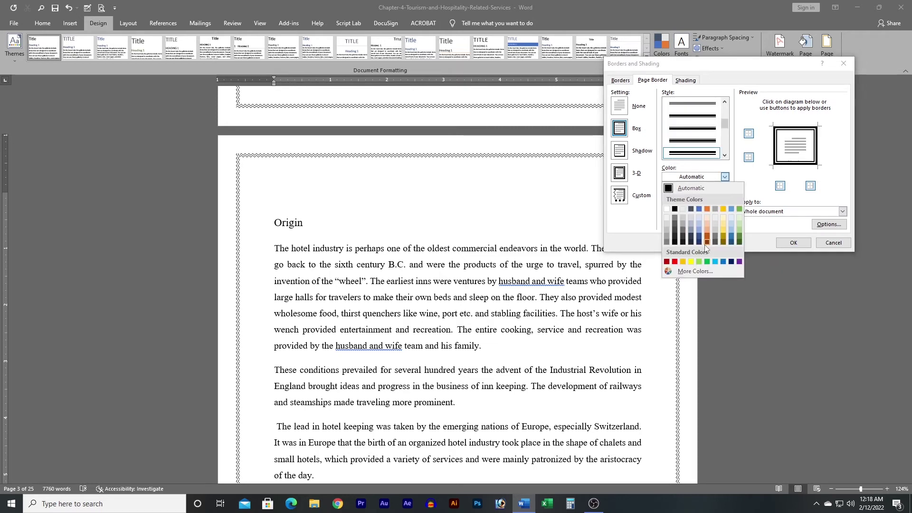
pyautogui.click(691, 229)
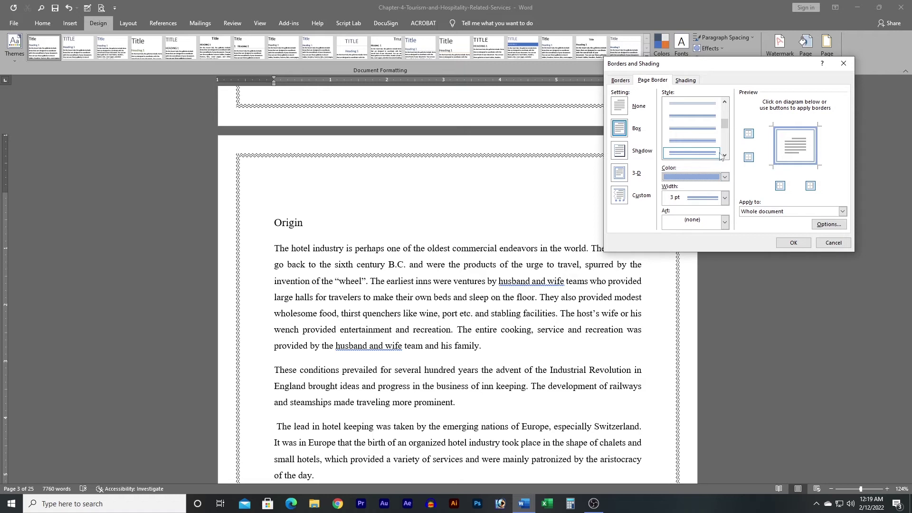
pyautogui.scroll(-2, 709, 126)
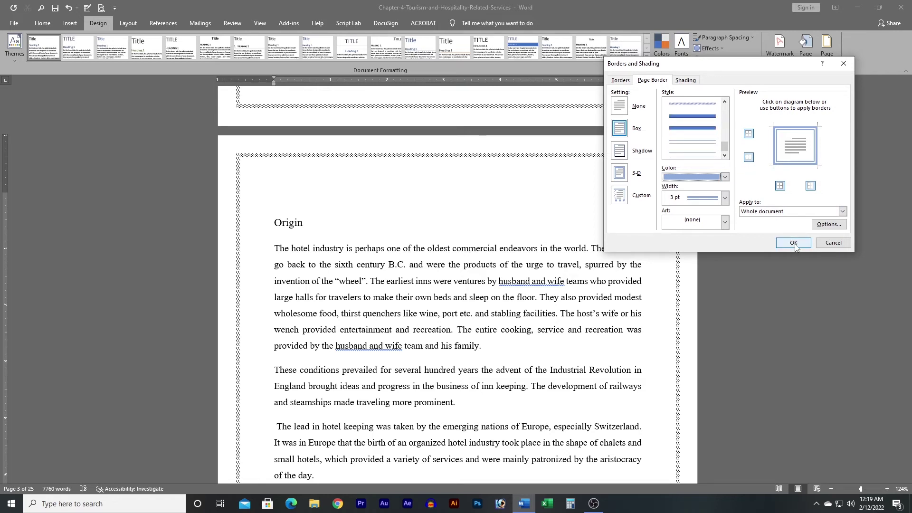
pyautogui.click(793, 243)
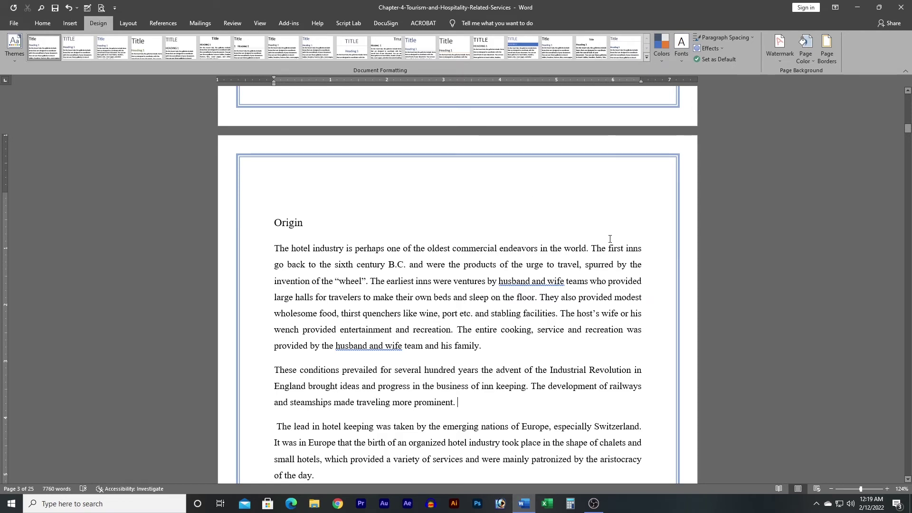
# Try the Shadow, 3-D and Custom border settings and widen the page border to 6 pt.
pyautogui.click(828, 52)
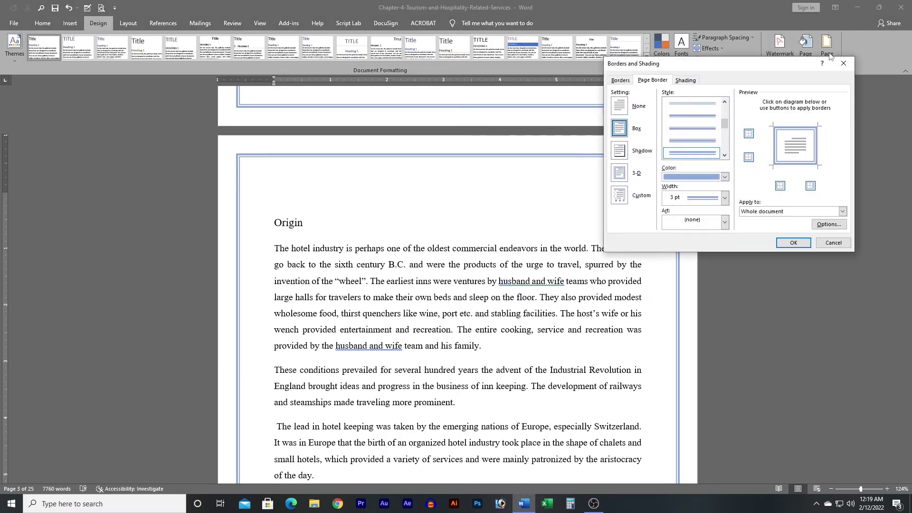
pyautogui.click(625, 156)
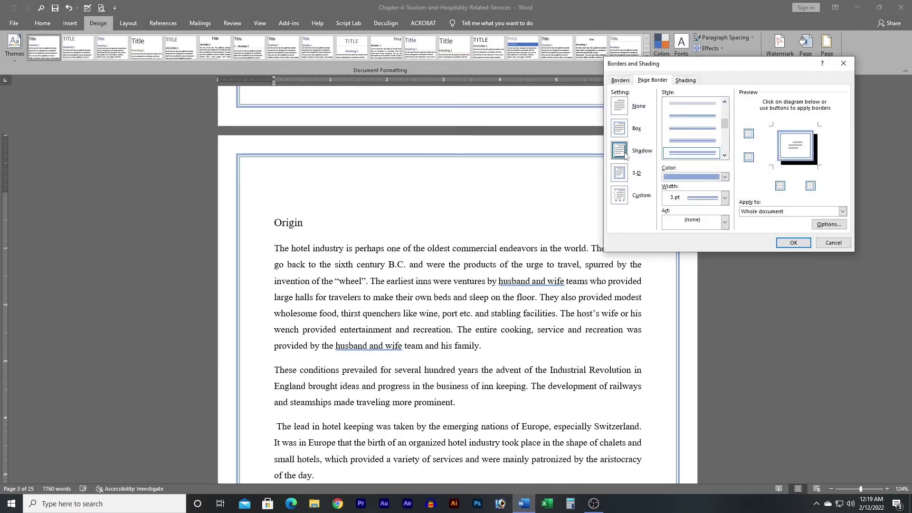
pyautogui.click(621, 175)
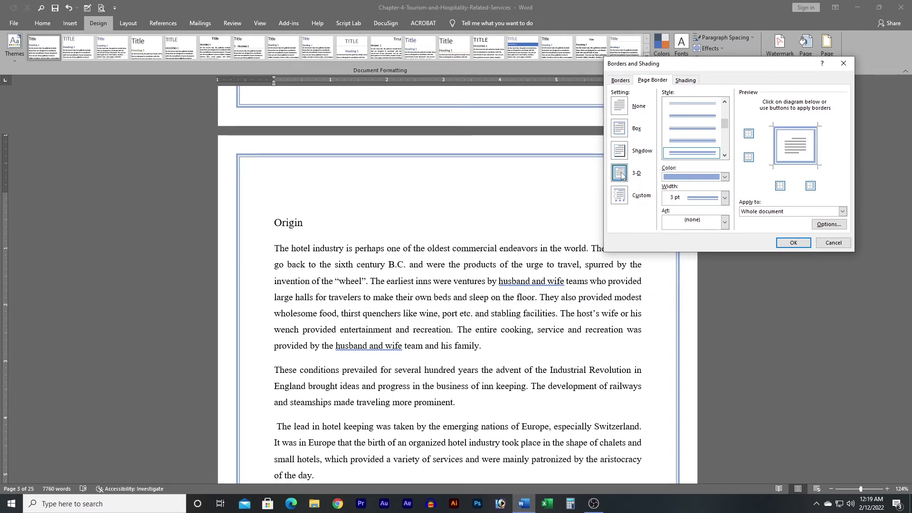
pyautogui.scroll(-2, 707, 119)
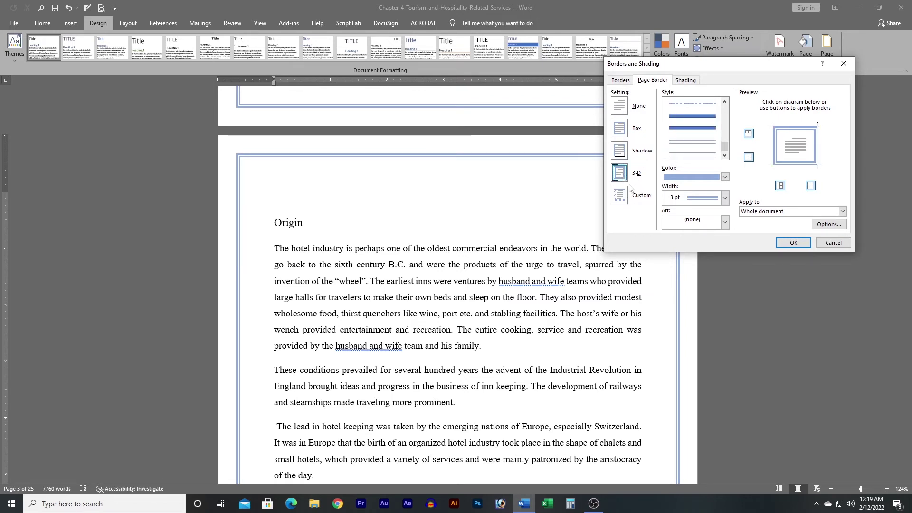
pyautogui.click(621, 196)
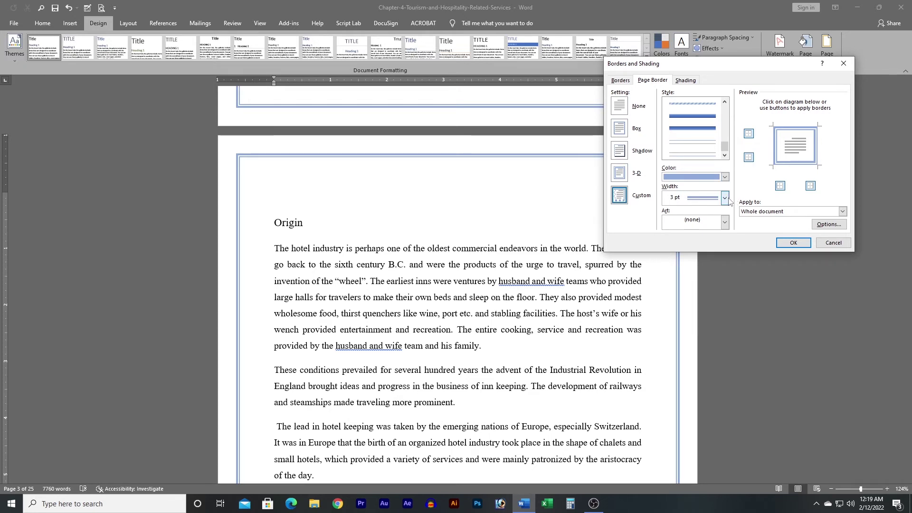
pyautogui.click(725, 199)
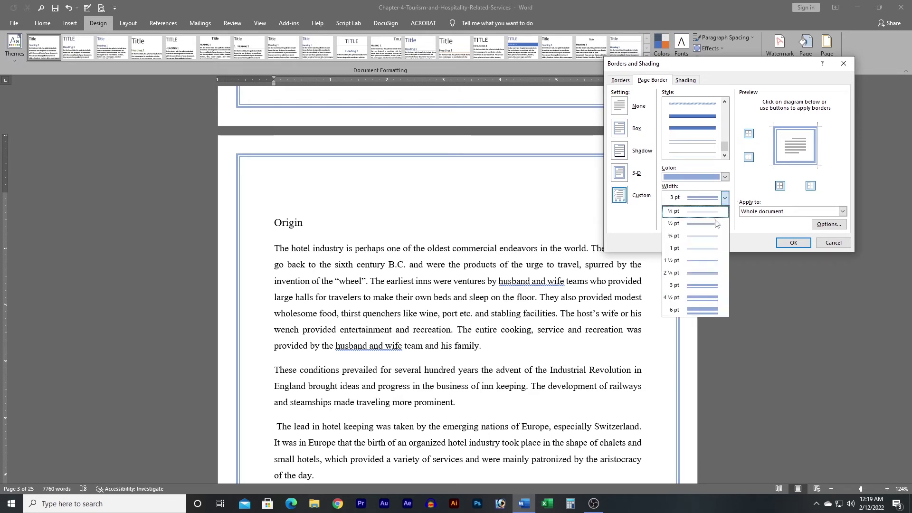
pyautogui.click(699, 311)
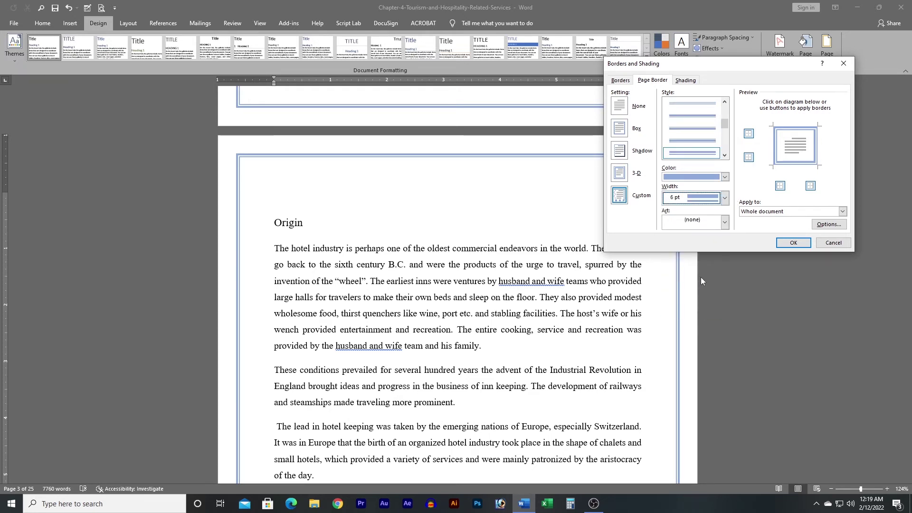
pyautogui.click(793, 243)
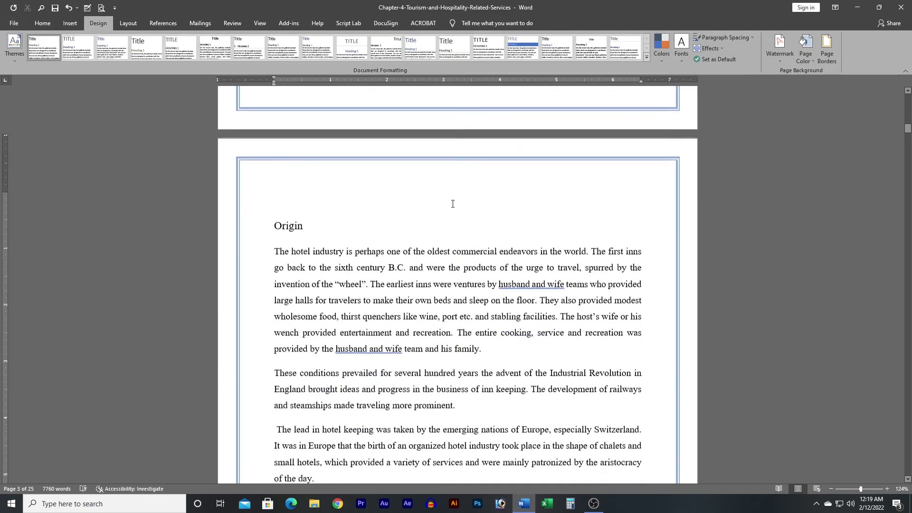
pyautogui.scroll(-5, 453, 204)
pyautogui.click(832, 61)
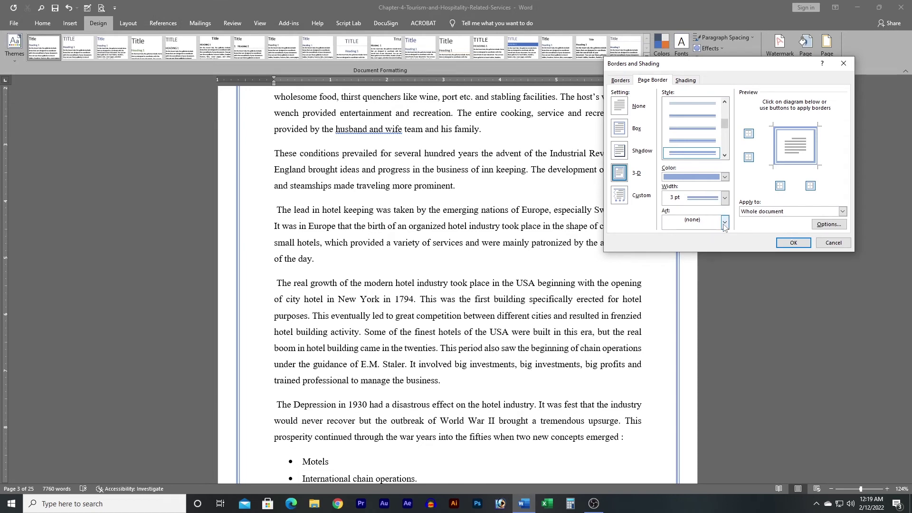
# Choose the palm-tree border art and apply it to every page.
pyautogui.click(725, 222)
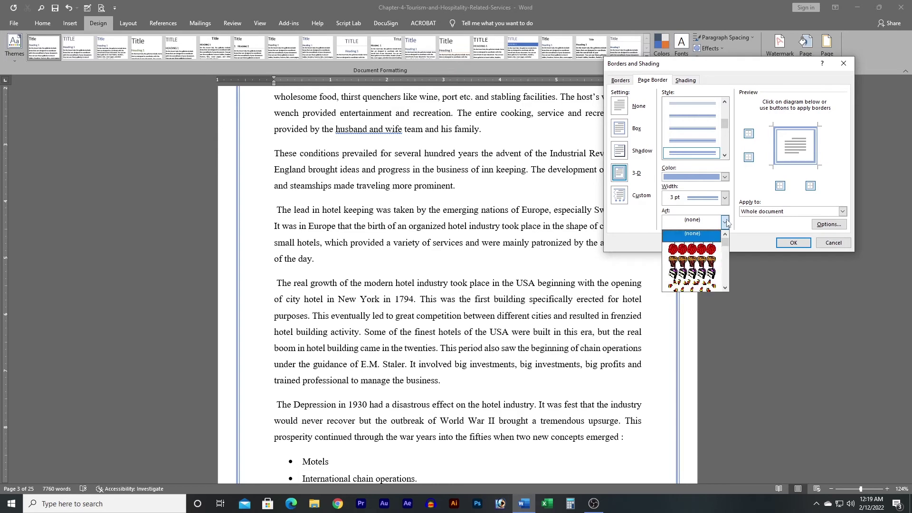
pyautogui.scroll(-3, 711, 266)
pyautogui.scroll(-3, 711, 270)
pyautogui.scroll(-2, 711, 268)
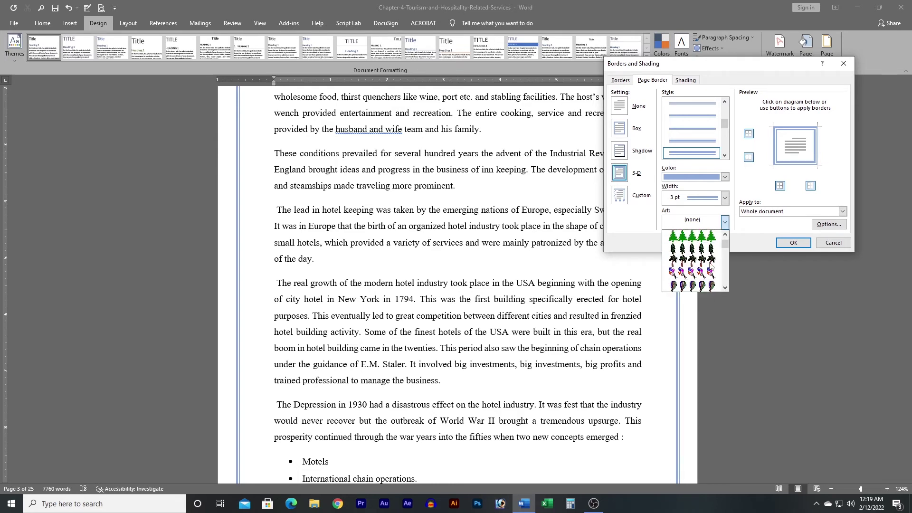
pyautogui.click(695, 262)
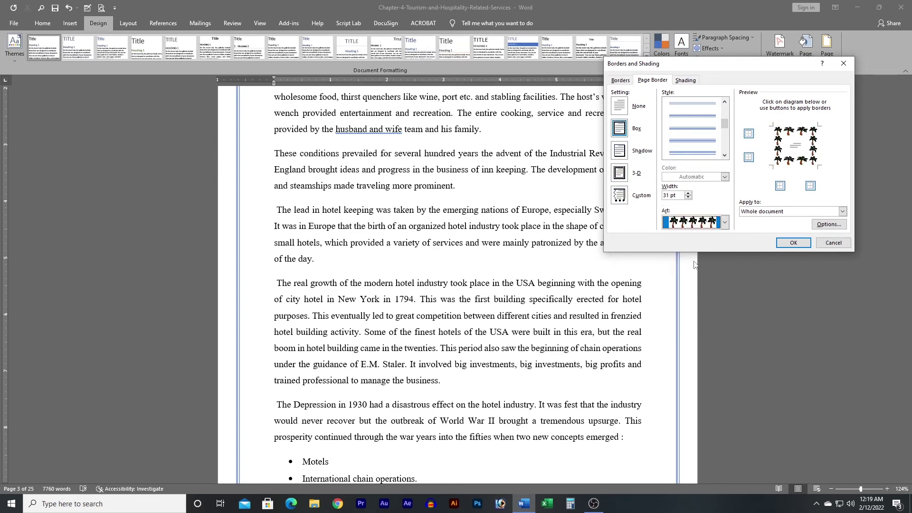
pyautogui.click(800, 245)
# Scroll through the chapter to check the palm-tree border, then reopen Page Borders.
pyautogui.scroll(4, 568, 258)
pyautogui.scroll(1, 568, 258)
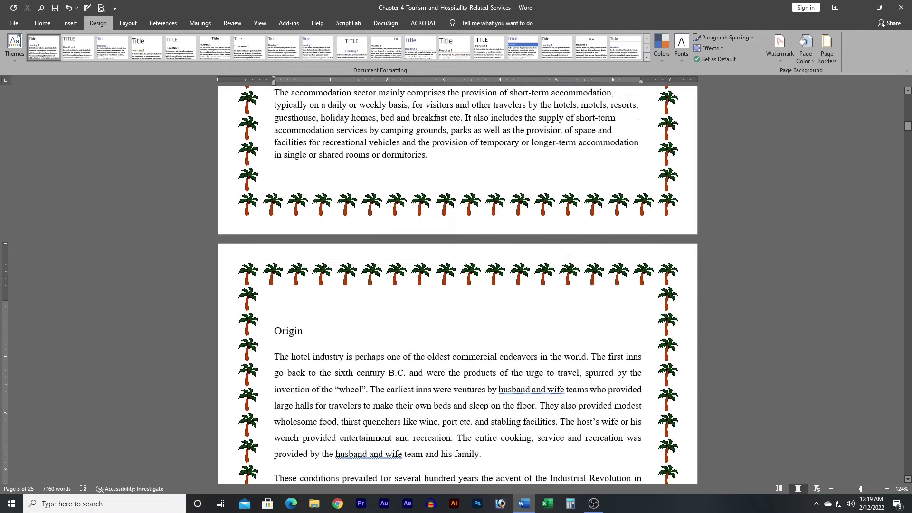
pyautogui.scroll(2, 568, 258)
pyautogui.scroll(-3, 575, 253)
pyautogui.scroll(-3, 579, 250)
pyautogui.scroll(-5, 589, 246)
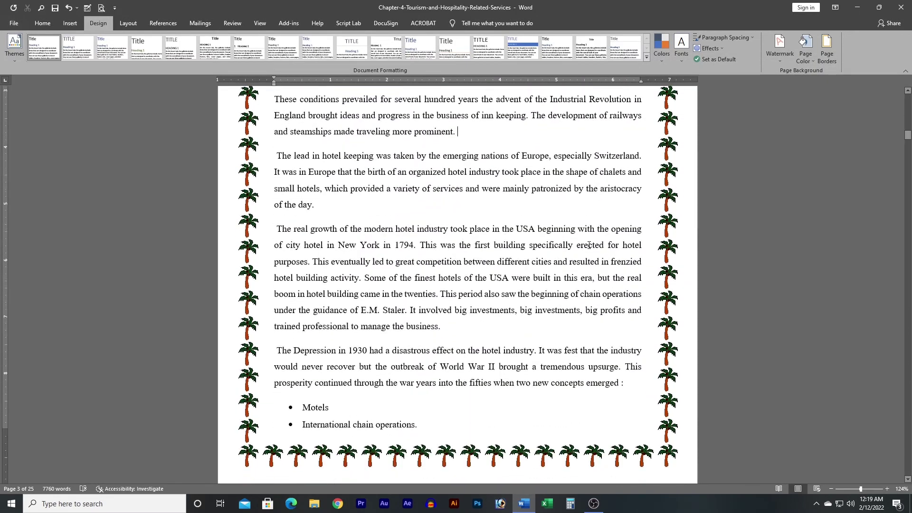
pyautogui.scroll(-2, 589, 245)
pyautogui.scroll(3, 589, 245)
pyautogui.click(827, 45)
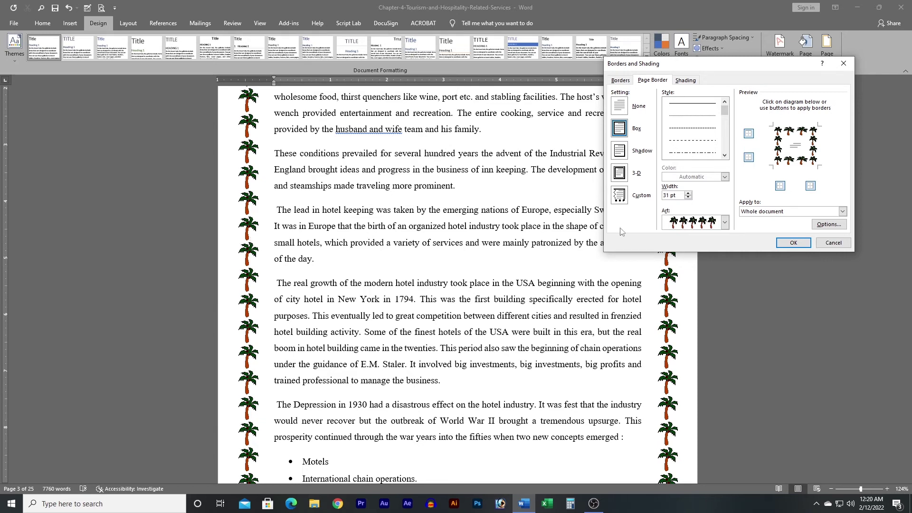
# Set the border margins to 10 pt on the top, bottom, left and right in Border Options.
pyautogui.click(830, 225)
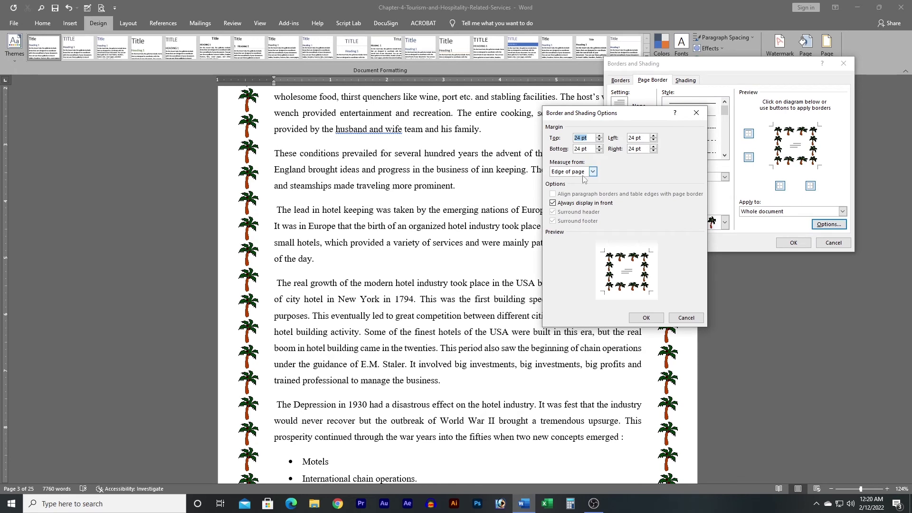
pyautogui.click(582, 140)
pyautogui.write('0')
pyautogui.click(580, 150)
pyautogui.moveTo(635, 137)
pyautogui.mouseDown()
pyautogui.moveTo(613, 142)
pyautogui.moveTo(624, 149)
pyautogui.mouseUp()
pyautogui.write('1010')
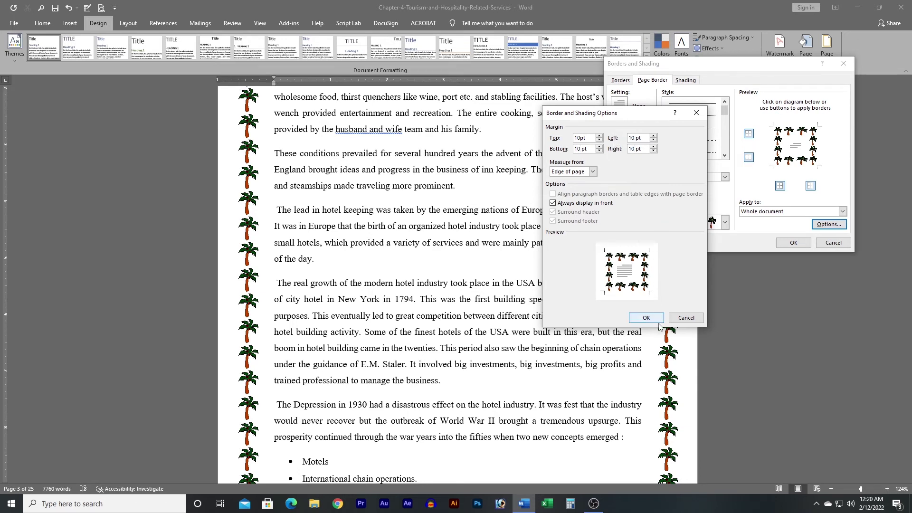
pyautogui.click(646, 318)
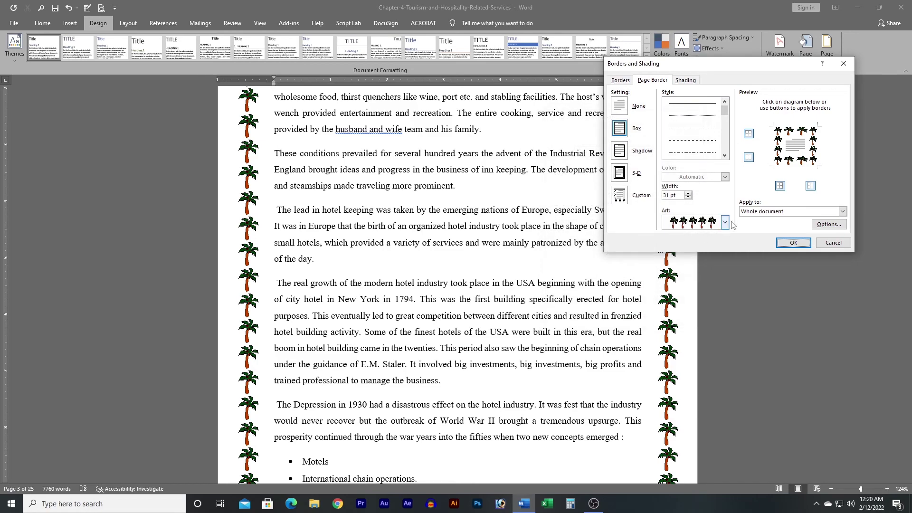
# Apply the palm-tree border with its new 10 pt margins and check it across the pages.
pyautogui.click(793, 243)
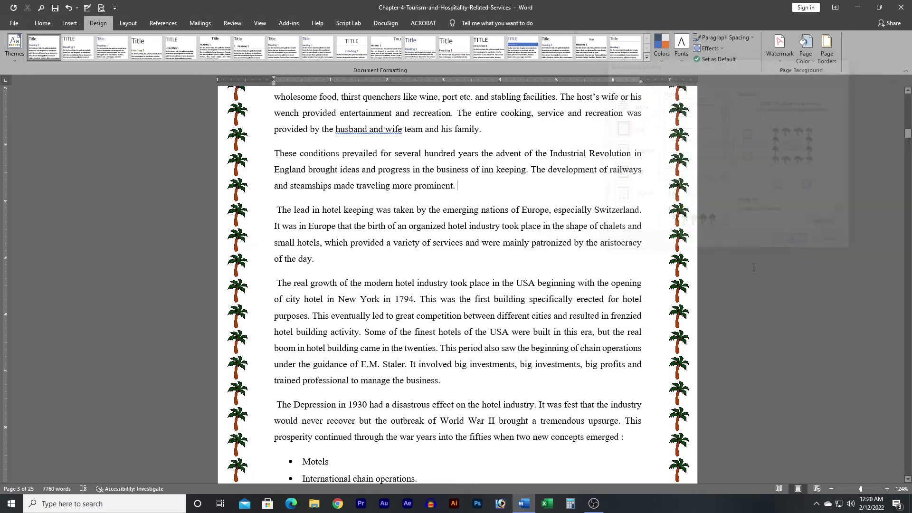
pyautogui.scroll(5, 458, 185)
pyautogui.scroll(-1, 477, 231)
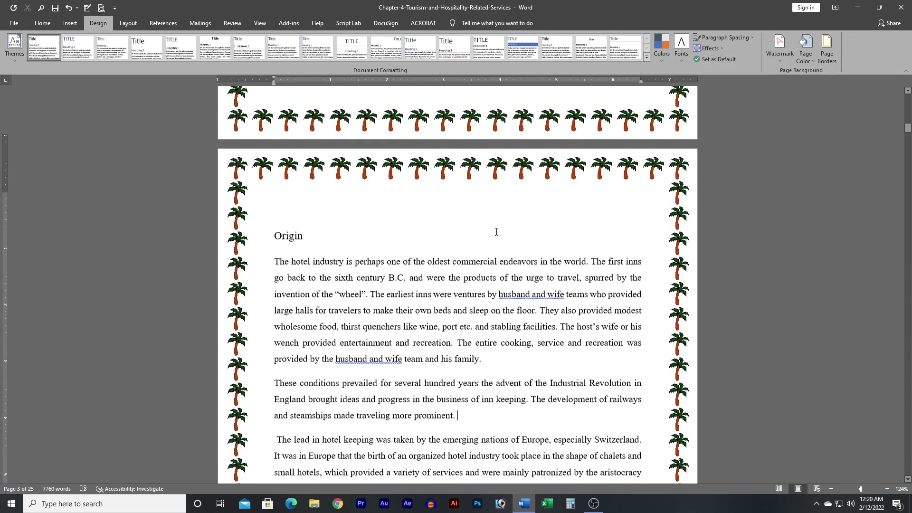
pyautogui.scroll(-2, 478, 231)
pyautogui.scroll(-3, 477, 231)
pyautogui.scroll(-2, 478, 231)
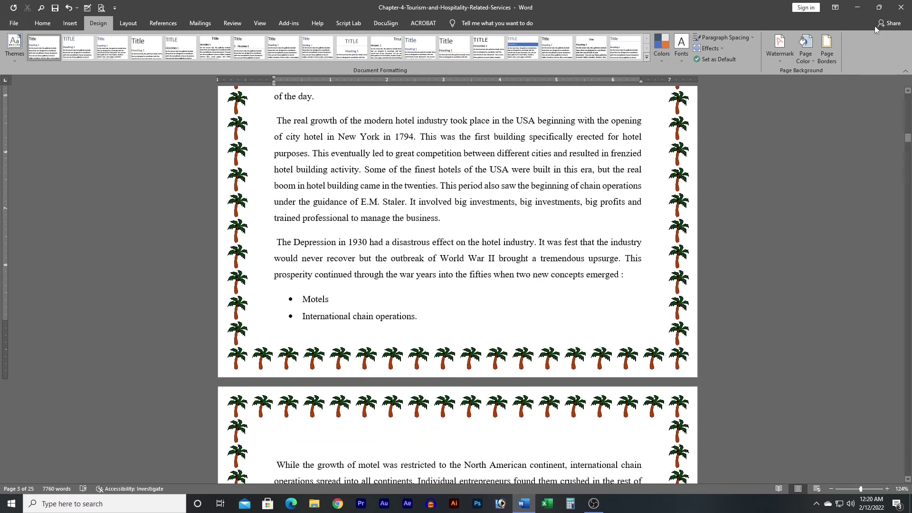
# Shrink the palm-tree art border to a thin 4 pt outline, then reselect palm-tree art at 31 pt.
pyautogui.click(828, 56)
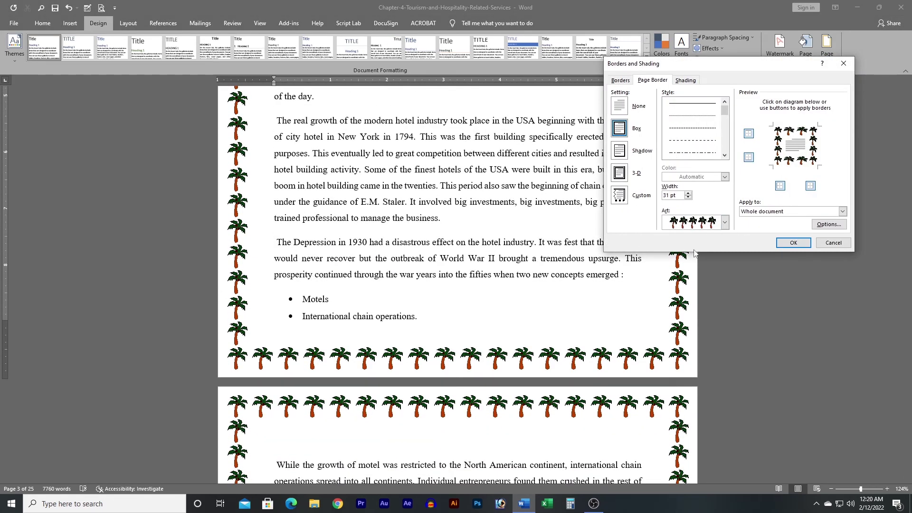
pyautogui.click(689, 195)
pyautogui.click(688, 197)
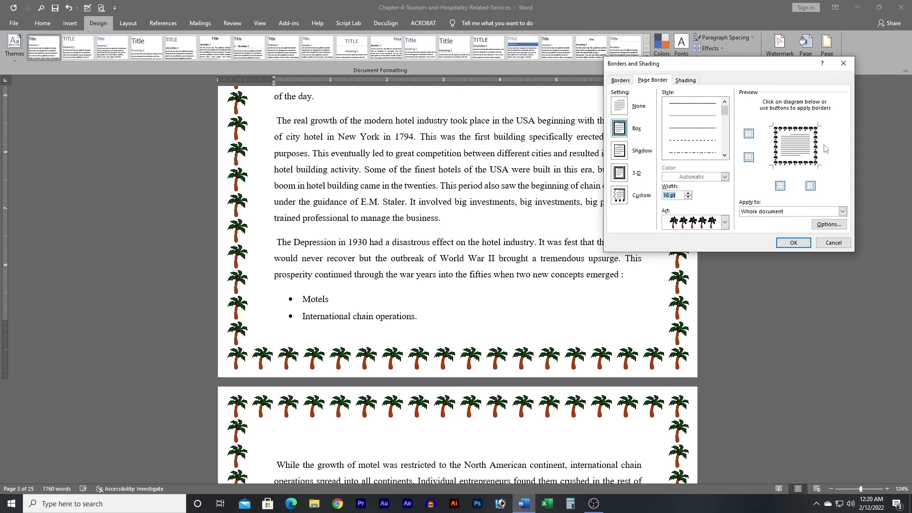
pyautogui.click(688, 197)
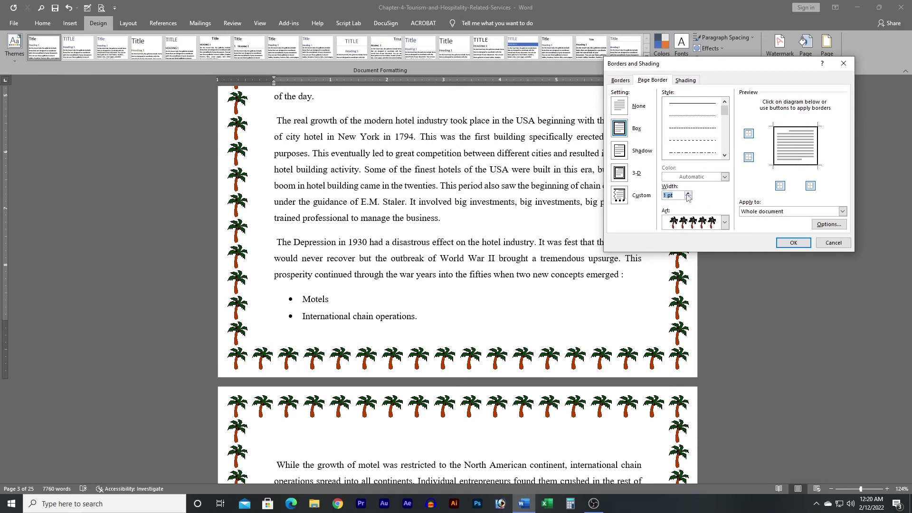
pyautogui.click(793, 243)
pyautogui.scroll(1, 614, 255)
pyautogui.scroll(7, 670, 263)
pyautogui.scroll(4, 670, 277)
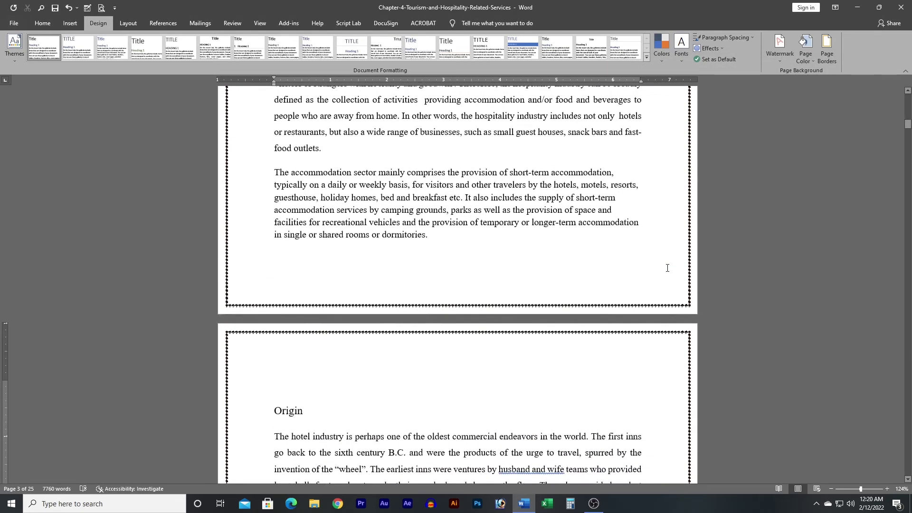
pyautogui.scroll(-5, 668, 272)
pyautogui.scroll(-4, 668, 272)
pyautogui.scroll(-1, 669, 272)
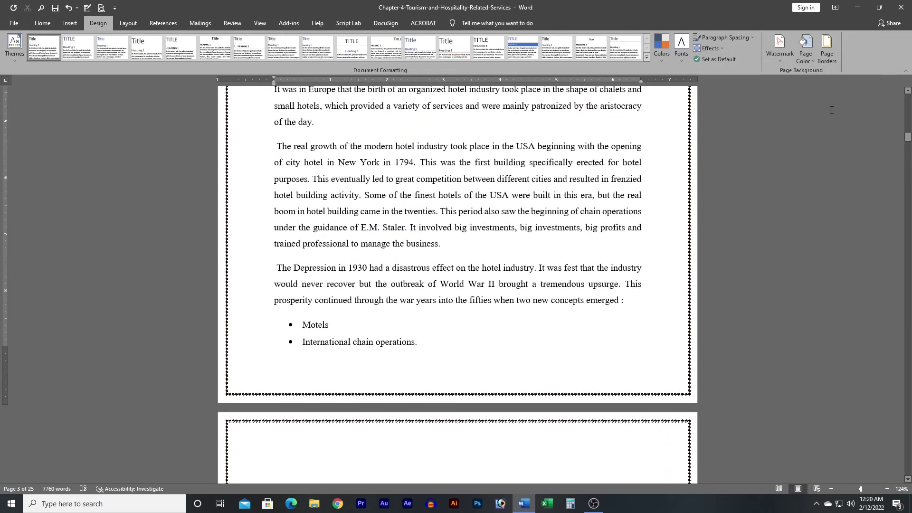
pyautogui.click(822, 60)
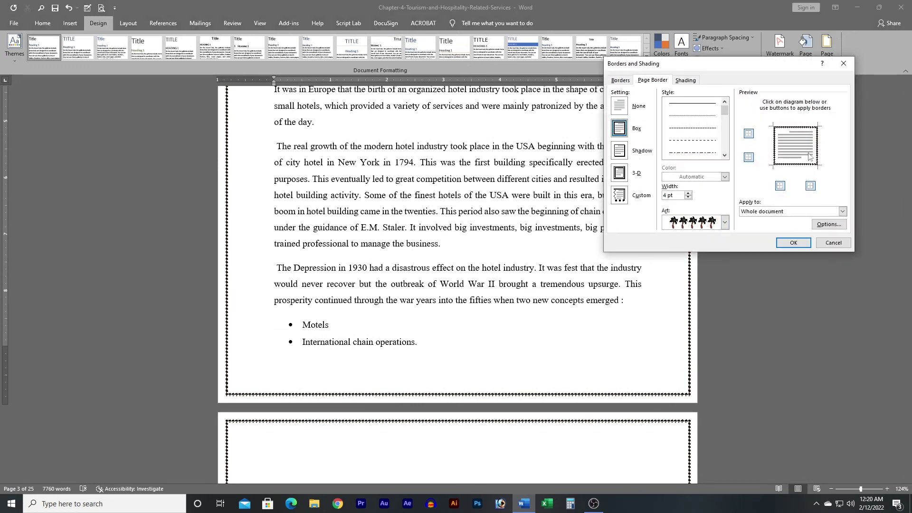
pyautogui.click(688, 195)
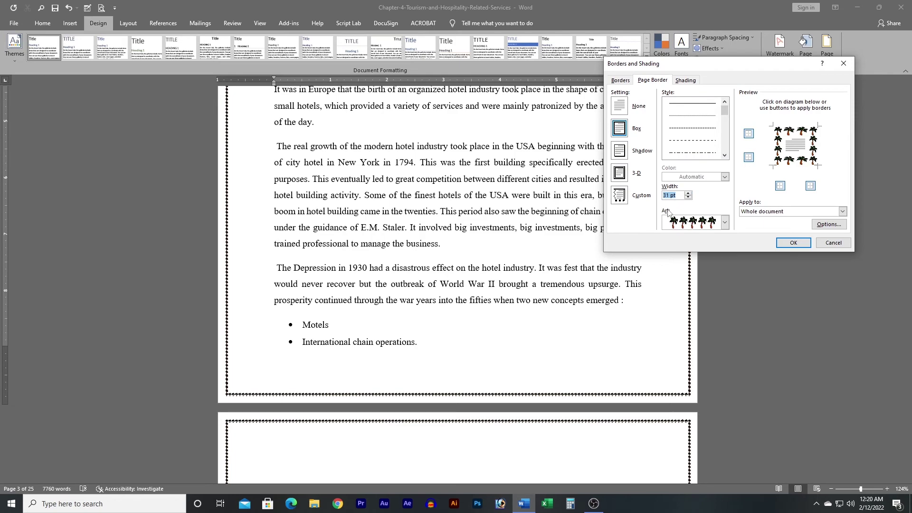
pyautogui.click(793, 242)
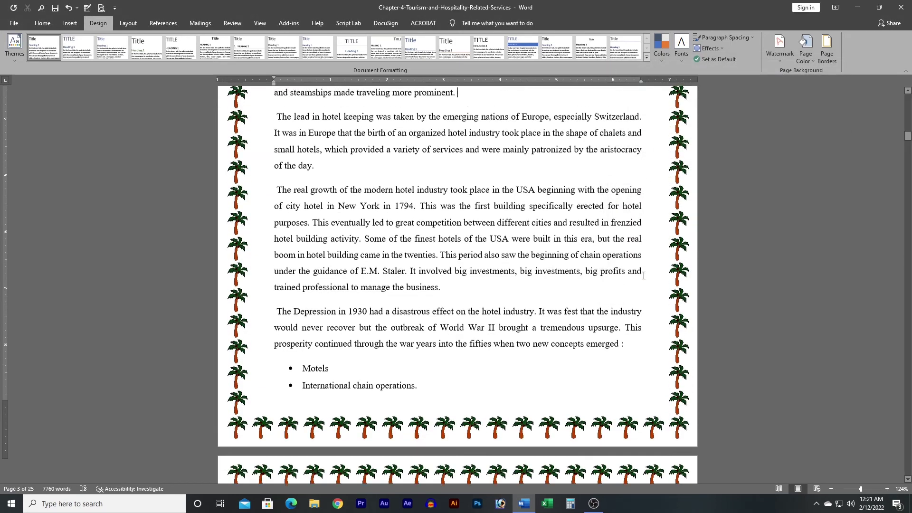
pyautogui.scroll(4, 579, 275)
pyautogui.scroll(5, 579, 275)
pyautogui.scroll(-7, 579, 275)
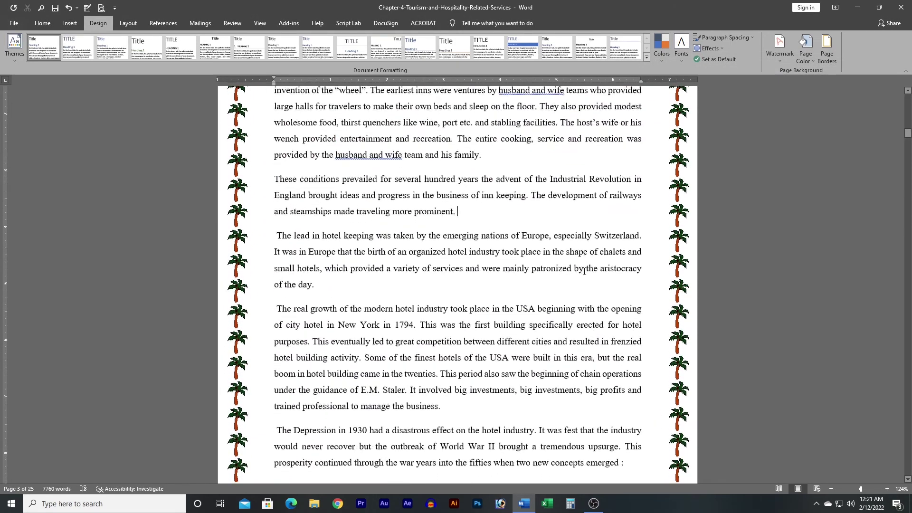
pyautogui.scroll(-4, 601, 267)
pyautogui.click(827, 47)
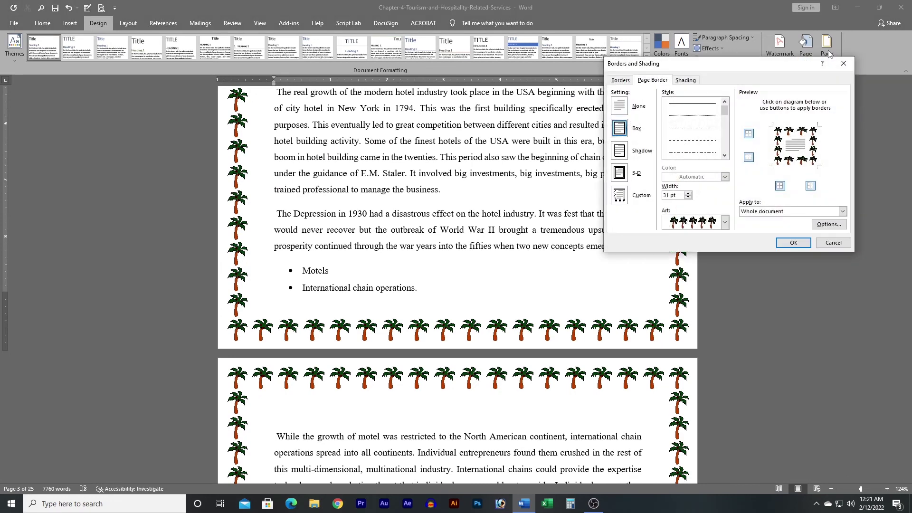
pyautogui.click(829, 224)
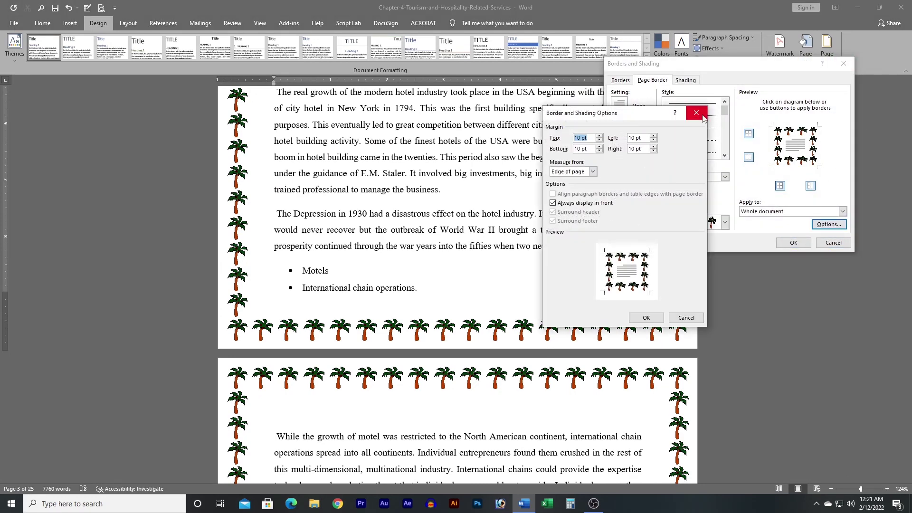
pyautogui.click(696, 114)
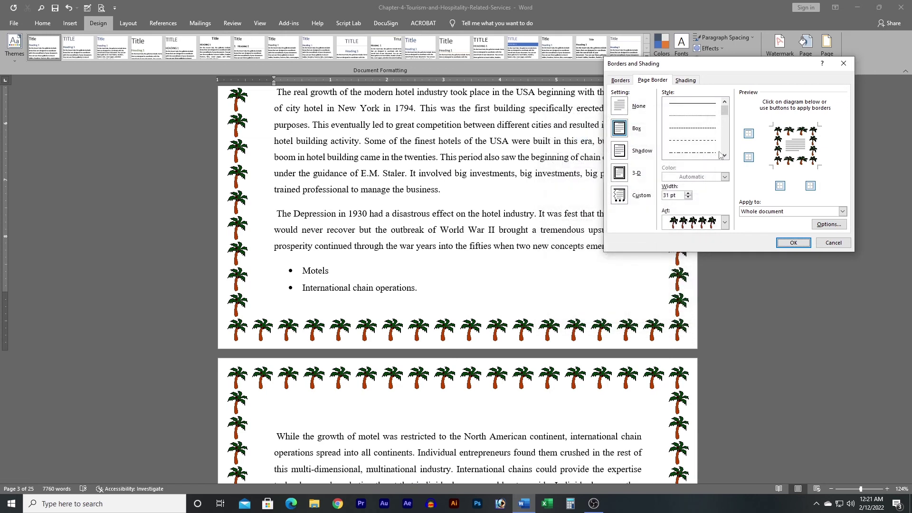
pyautogui.click(621, 81)
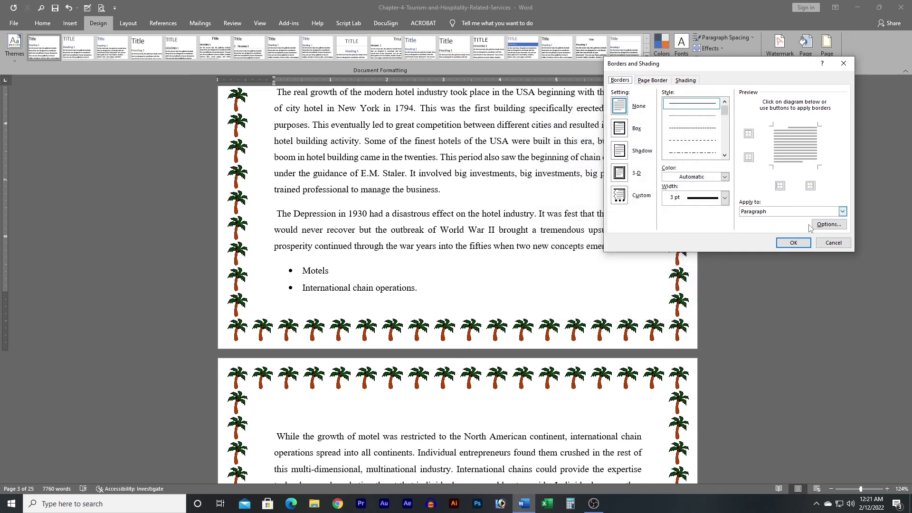
pyautogui.click(794, 243)
pyautogui.moveTo(276, 255); pyautogui.dragTo(273, 358)
pyautogui.click(269, 284)
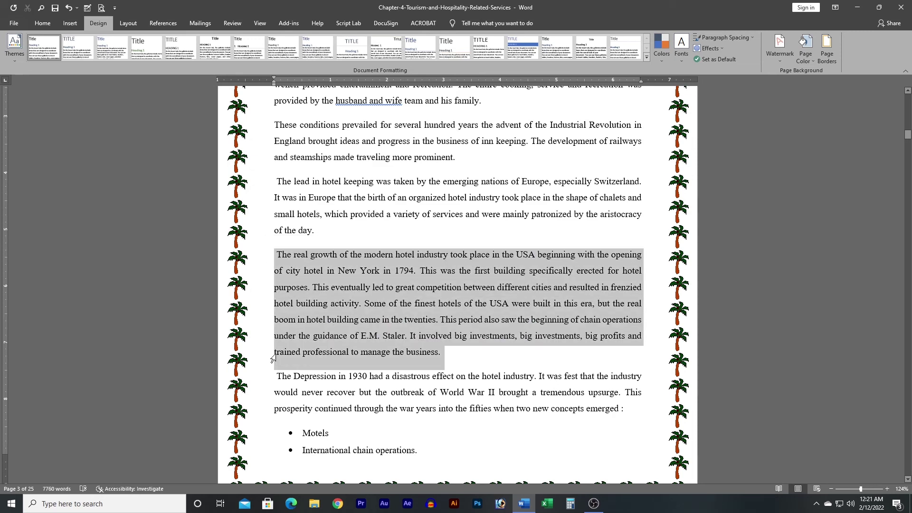
pyautogui.click(830, 54)
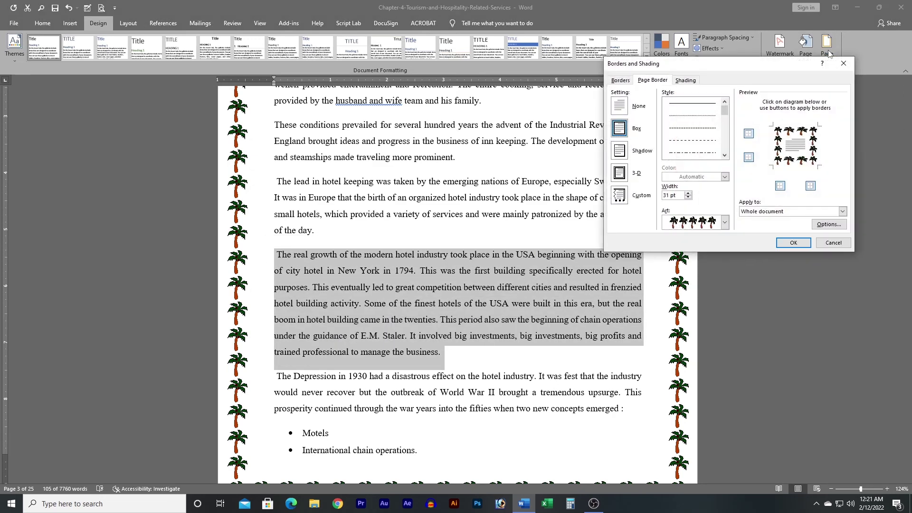
pyautogui.click(624, 84)
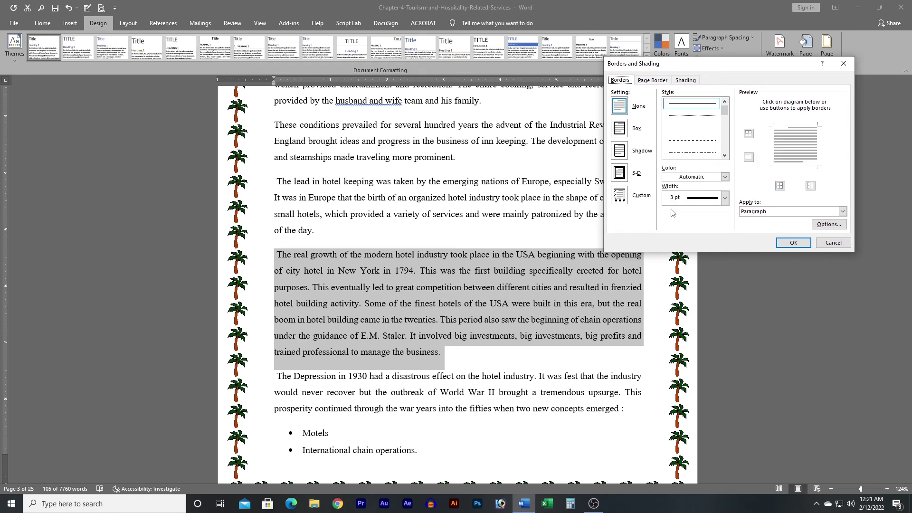
pyautogui.click(619, 129)
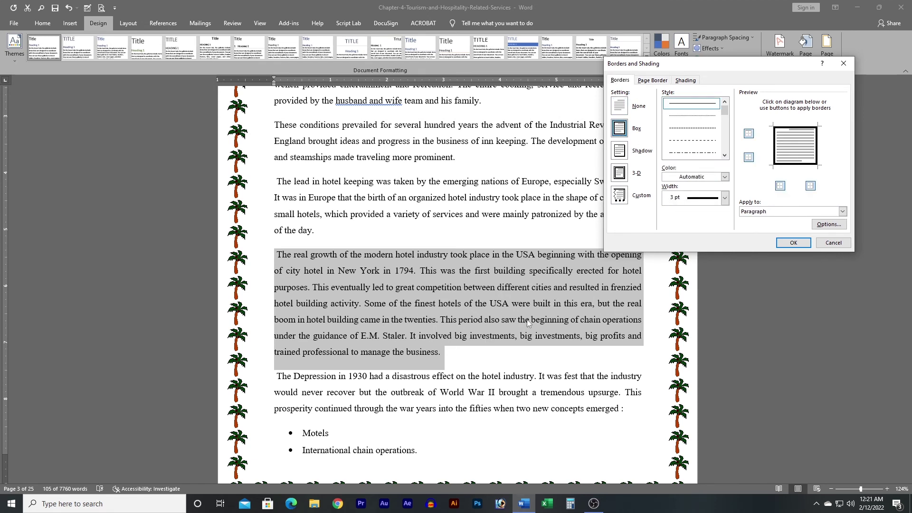
pyautogui.click(793, 243)
pyautogui.click(478, 307)
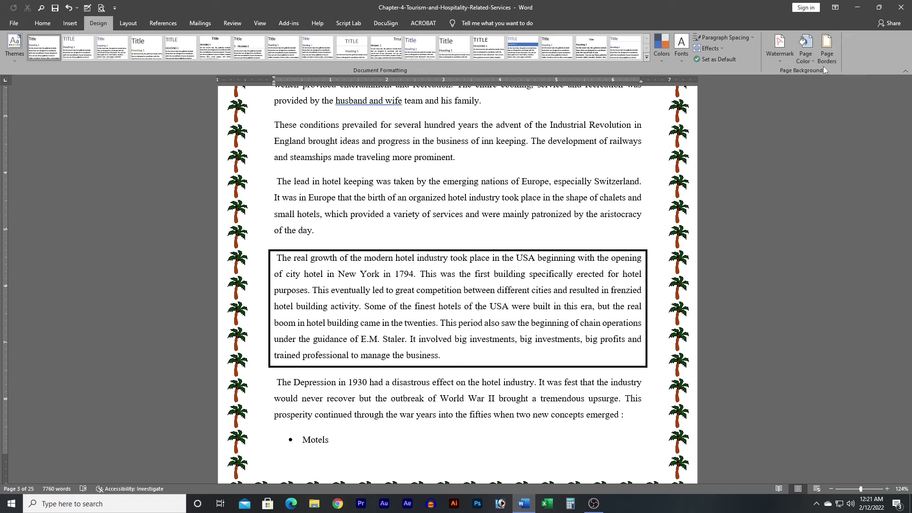
pyautogui.click(299, 322)
pyautogui.moveTo(253, 257); pyautogui.dragTo(257, 357)
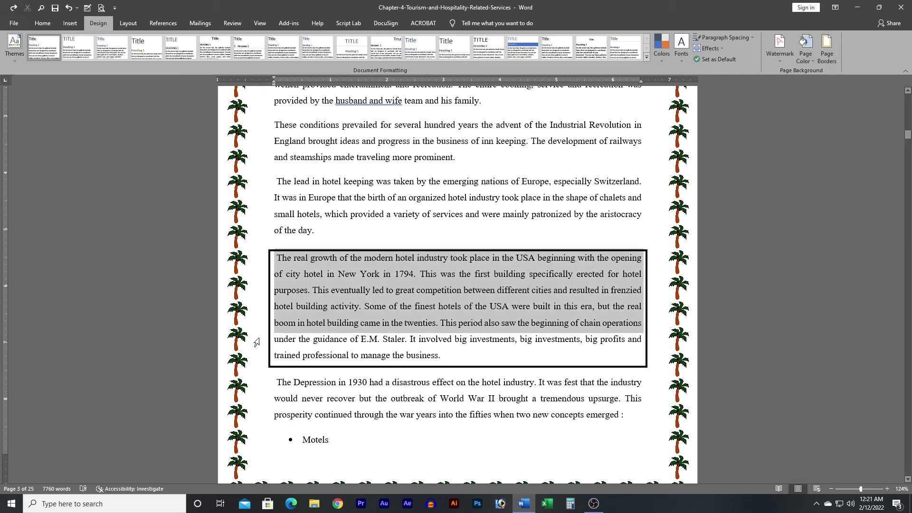
pyautogui.click(826, 54)
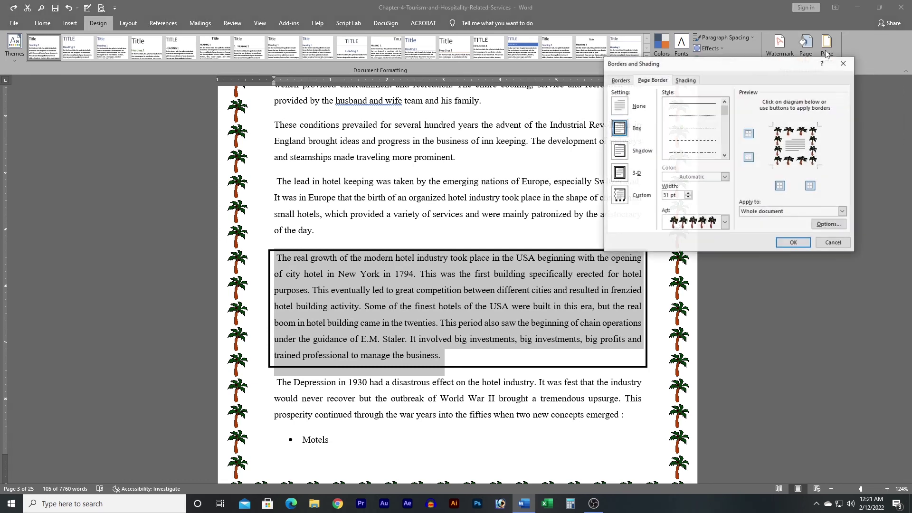
pyautogui.click(620, 80)
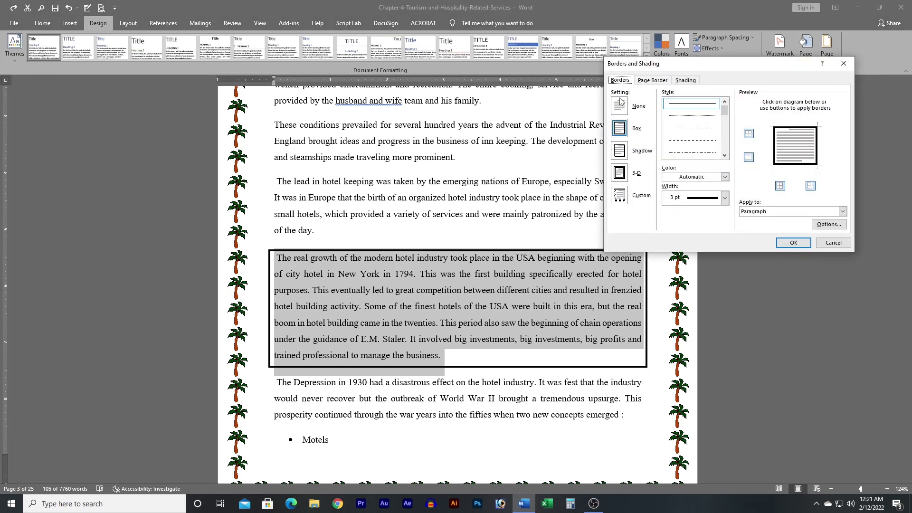
pyautogui.click(619, 105)
pyautogui.click(794, 243)
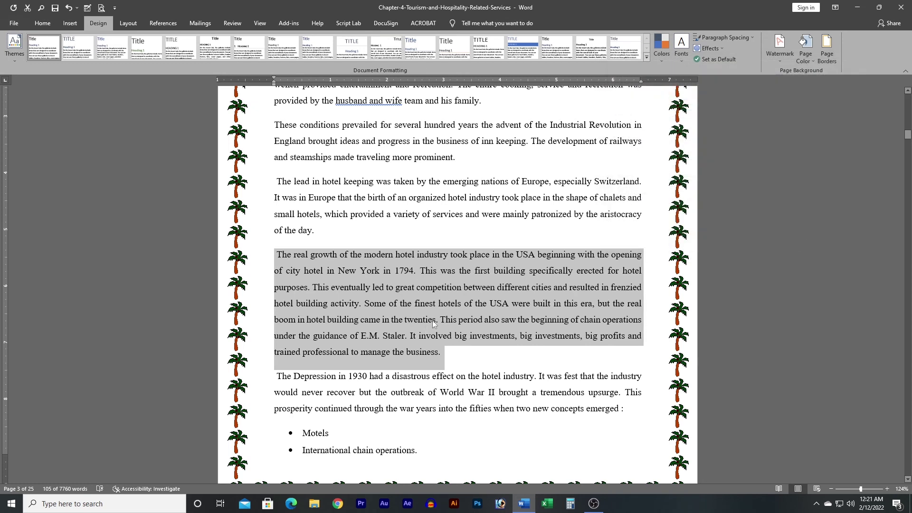
pyautogui.click(441, 320)
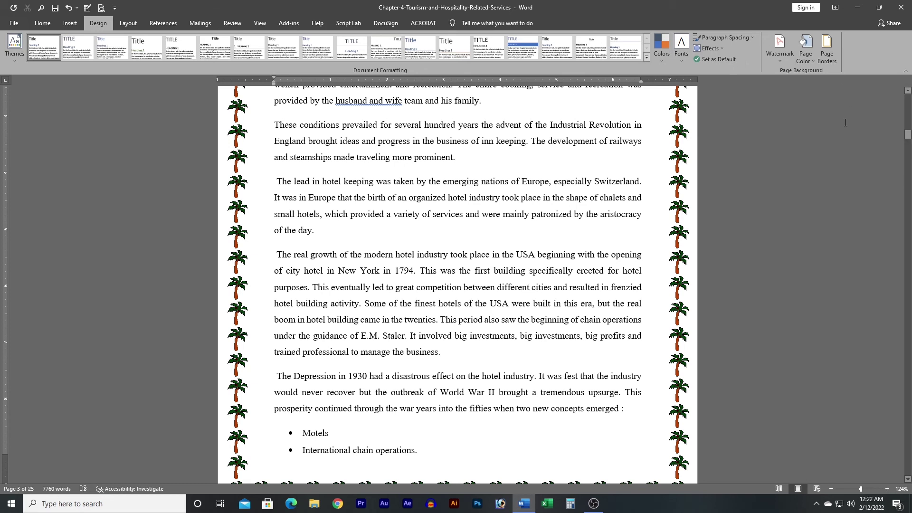
# Remove the side edges of the palm-tree page border, keeping only top and bottom.
pyautogui.click(832, 53)
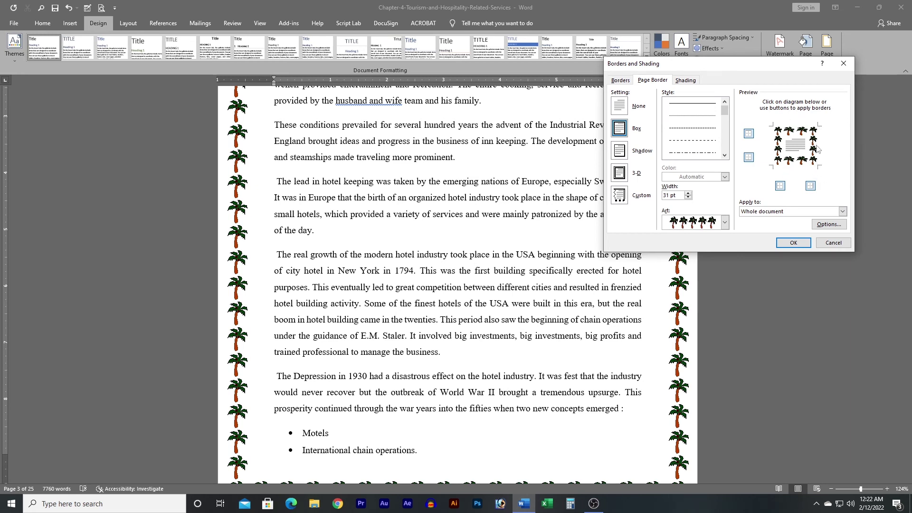
pyautogui.click(812, 150)
pyautogui.click(811, 186)
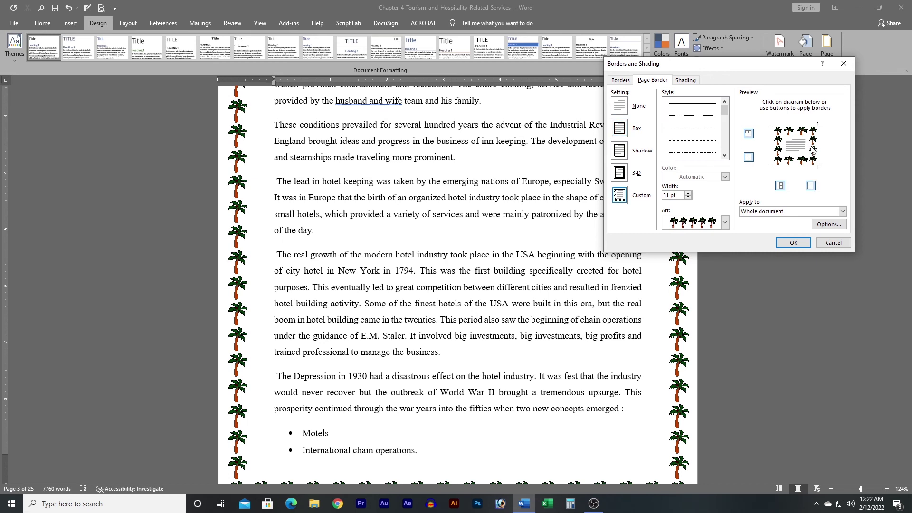
pyautogui.click(811, 186)
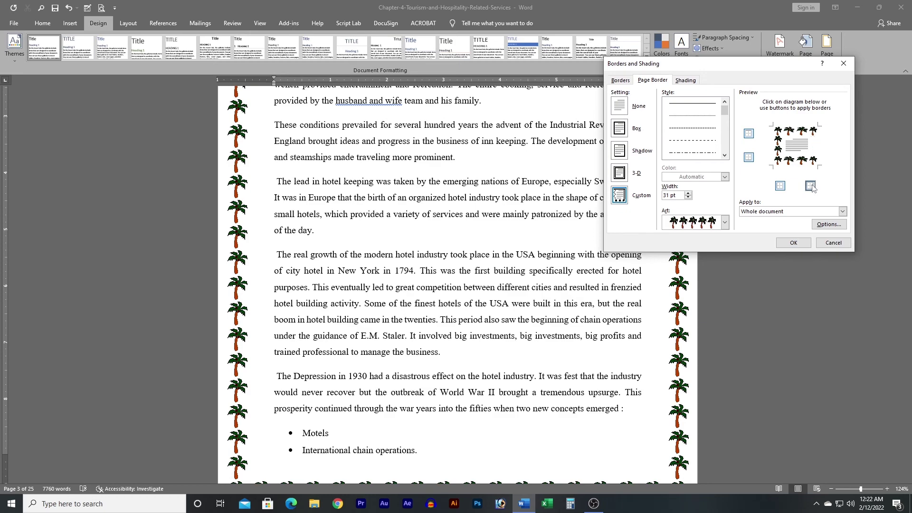
pyautogui.click(816, 159)
pyautogui.click(798, 242)
pyautogui.scroll(10, 693, 318)
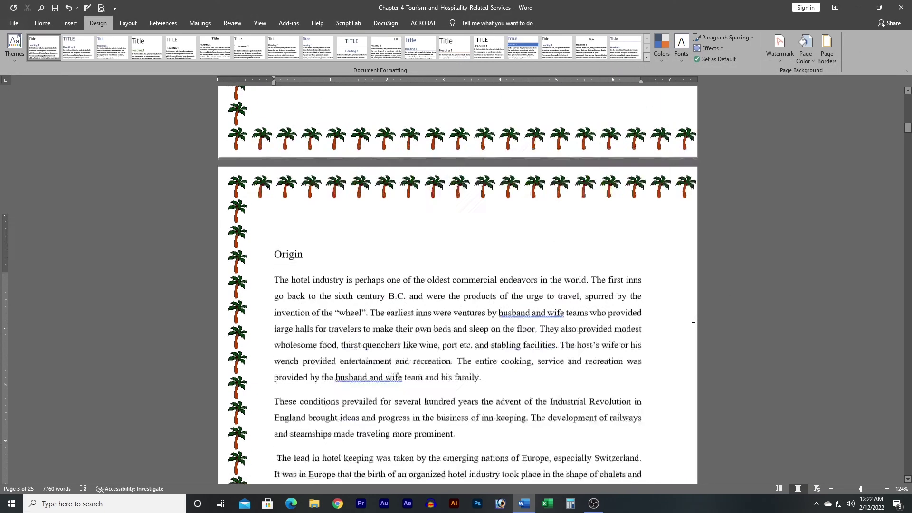
pyautogui.scroll(10, 693, 318)
pyautogui.scroll(10, 693, 318)
pyautogui.scroll(8, 693, 318)
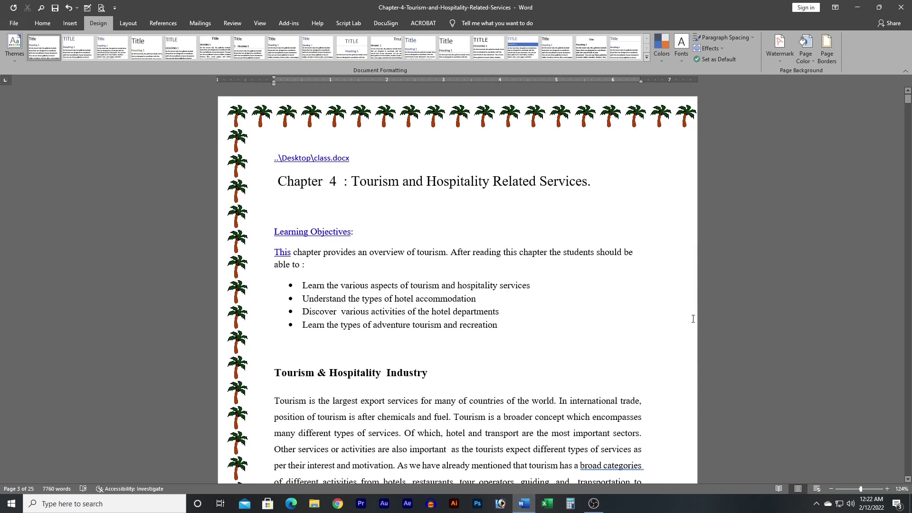
pyautogui.scroll(-12, 693, 319)
pyautogui.scroll(-6, 693, 318)
# Try dropping the bottom palm border, restore it, and reapply the top-and-bottom border.
pyautogui.click(827, 48)
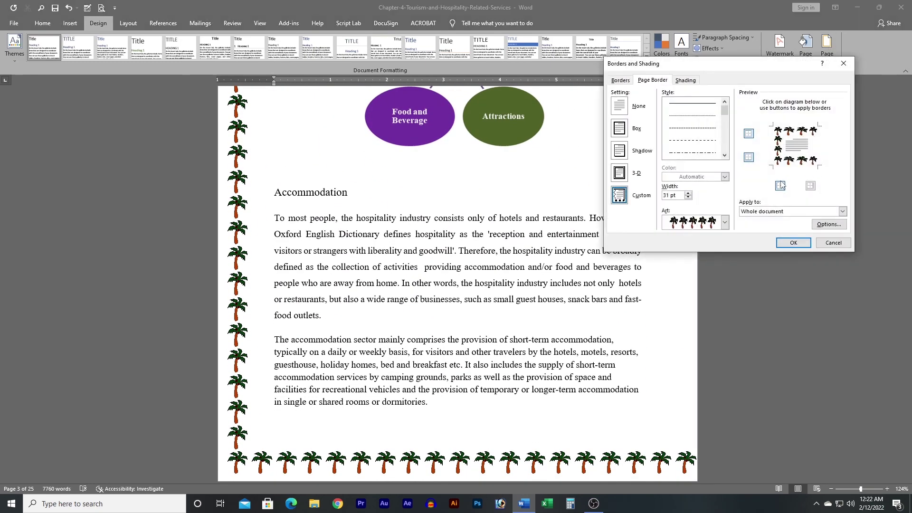
pyautogui.click(749, 158)
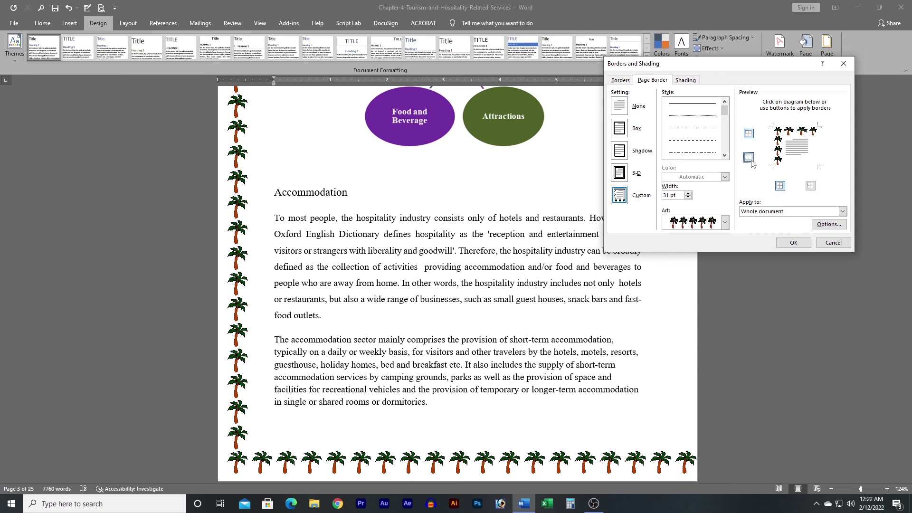
pyautogui.click(750, 159)
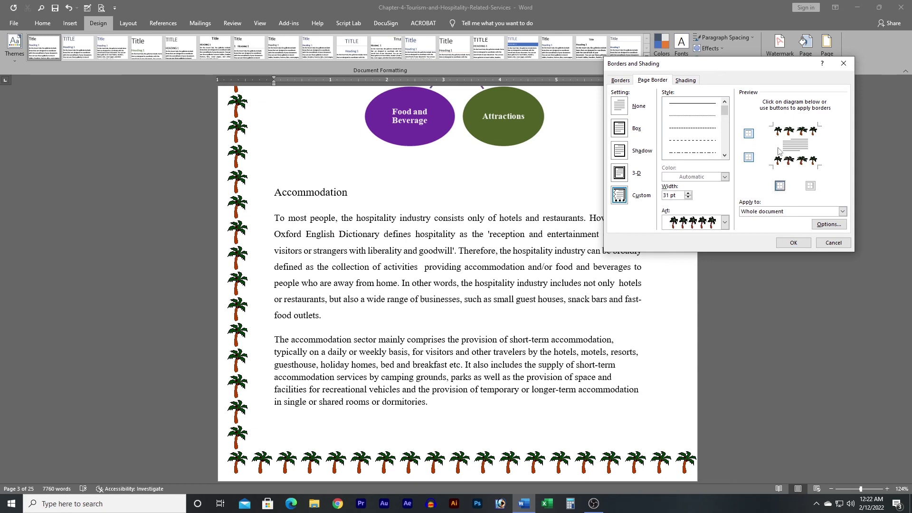
pyautogui.click(793, 243)
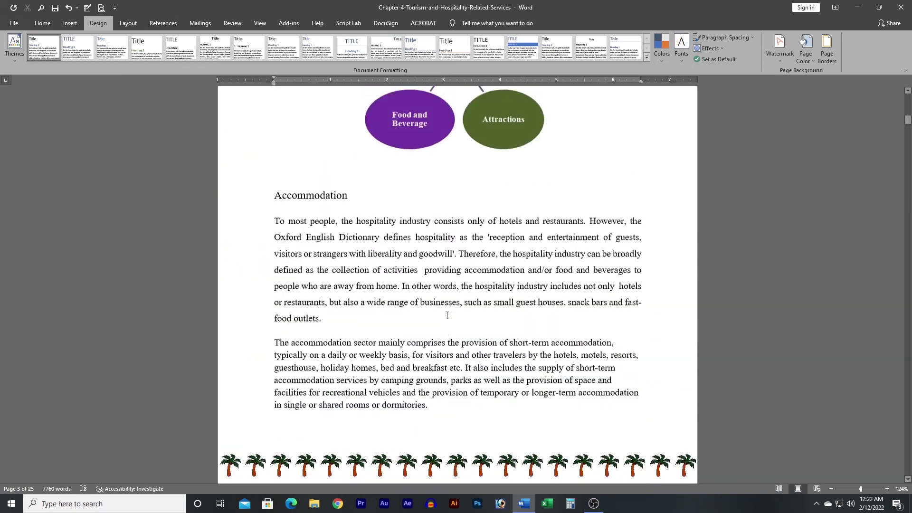
pyautogui.scroll(7, 447, 315)
pyautogui.scroll(-2, 315, 255)
pyautogui.scroll(-8, 484, 329)
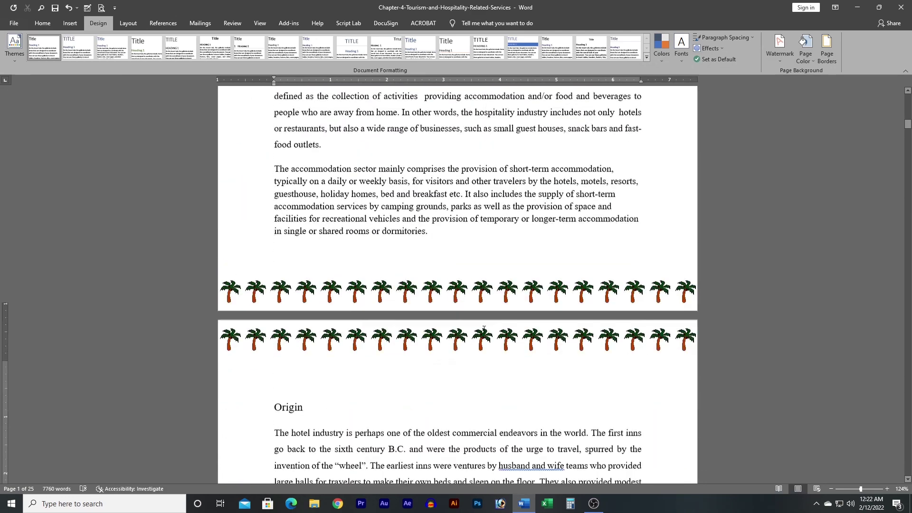
pyautogui.scroll(-3, 484, 329)
pyautogui.scroll(5, 484, 329)
# Set the page border to None, clearing the palm trees from every page.
pyautogui.click(828, 53)
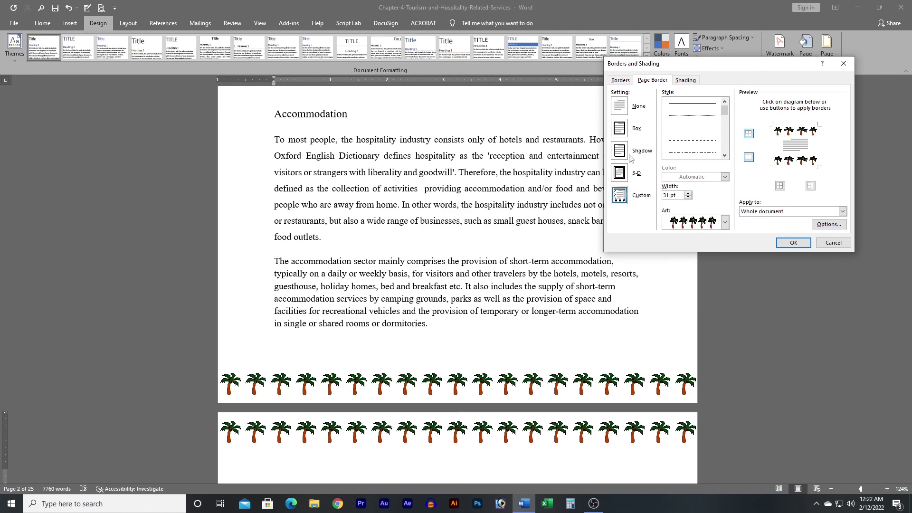
pyautogui.click(620, 106)
pyautogui.click(797, 244)
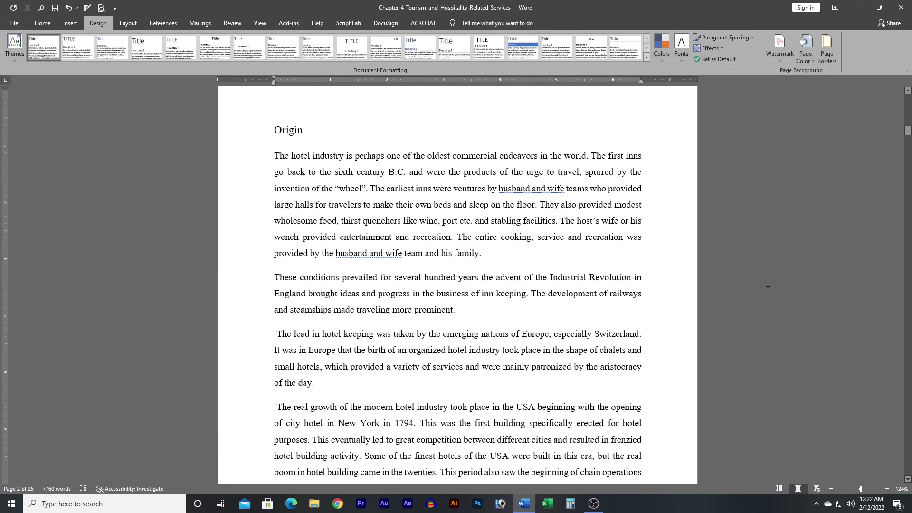